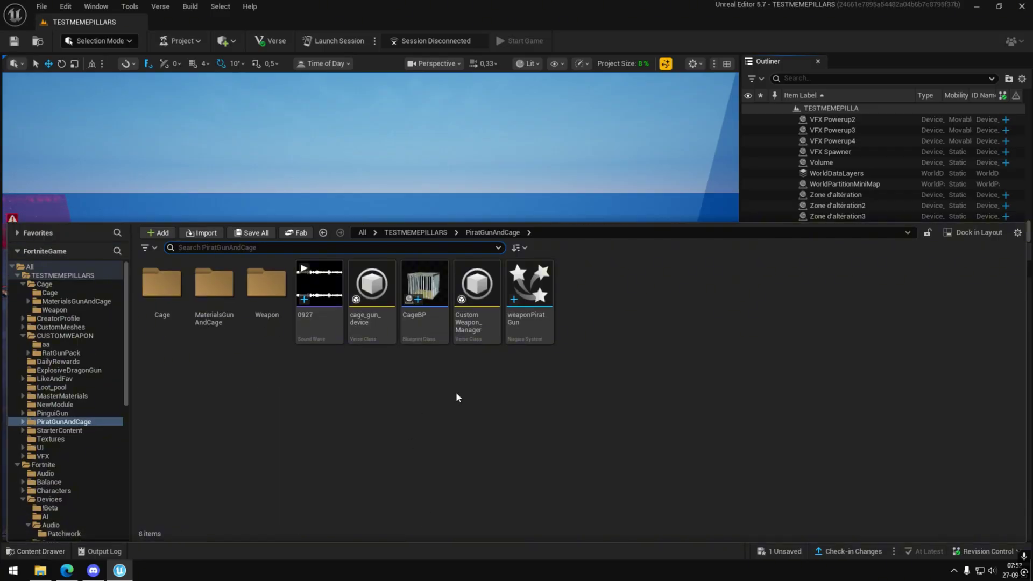
Step: Place the Custom_Weapon_Manager Verse device on the level floor and add one element to its AllWeapons array
drag(477, 286, 425, 353)
key(d)
key(w)
right_click(447, 362)
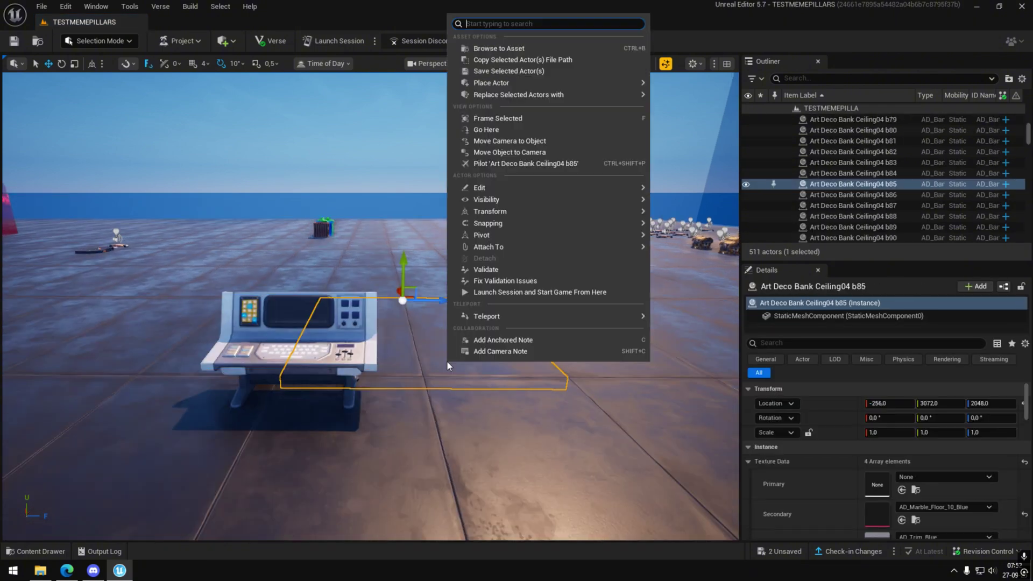
right_click(418, 388)
key(a)
key(s)
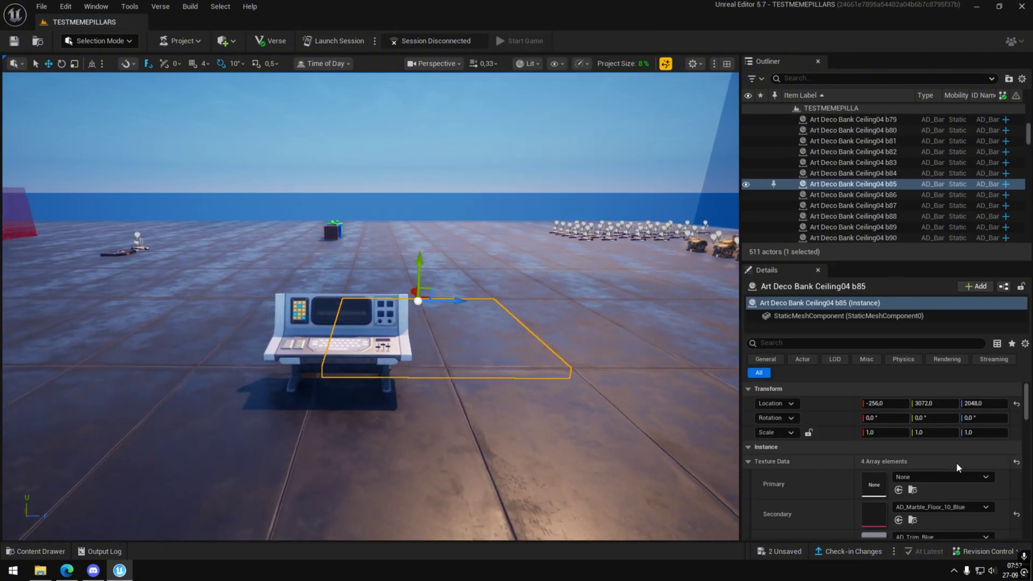
click(364, 338)
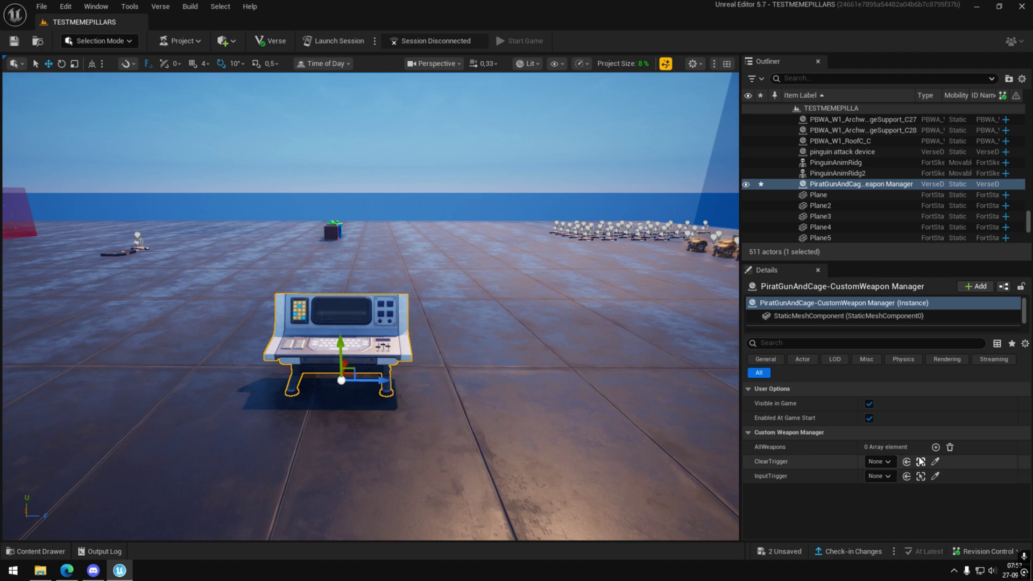
click(937, 447)
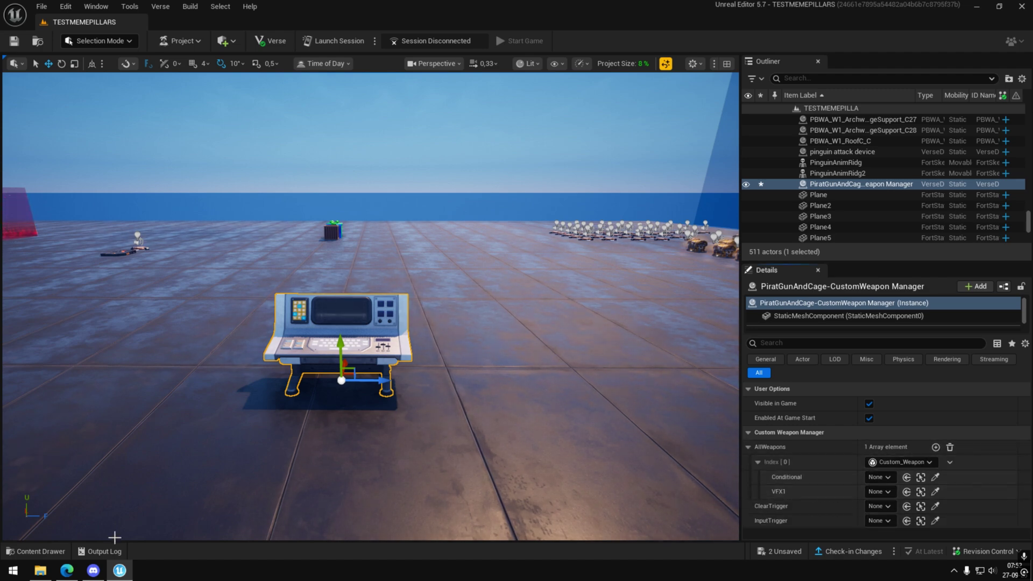
Step: Find the Conditional Button device among the project assets and place it beside the weapon manager
click(35, 551)
text(condit)
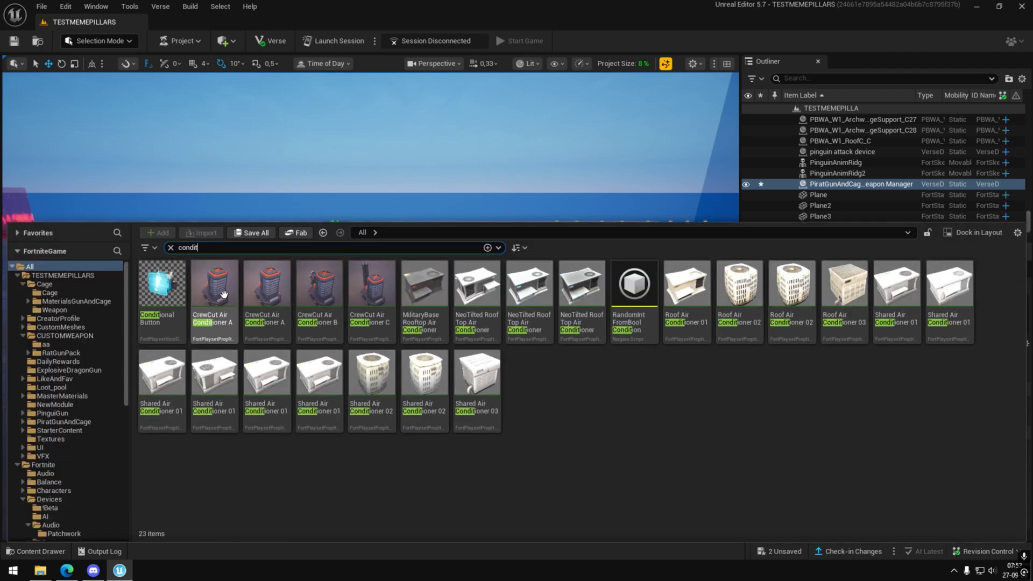
drag(162, 283, 541, 353)
Step: Set the Conditional Button's Key Item 1 definition to Mammoth Pistol L3
scroll(829, 502, down, 3)
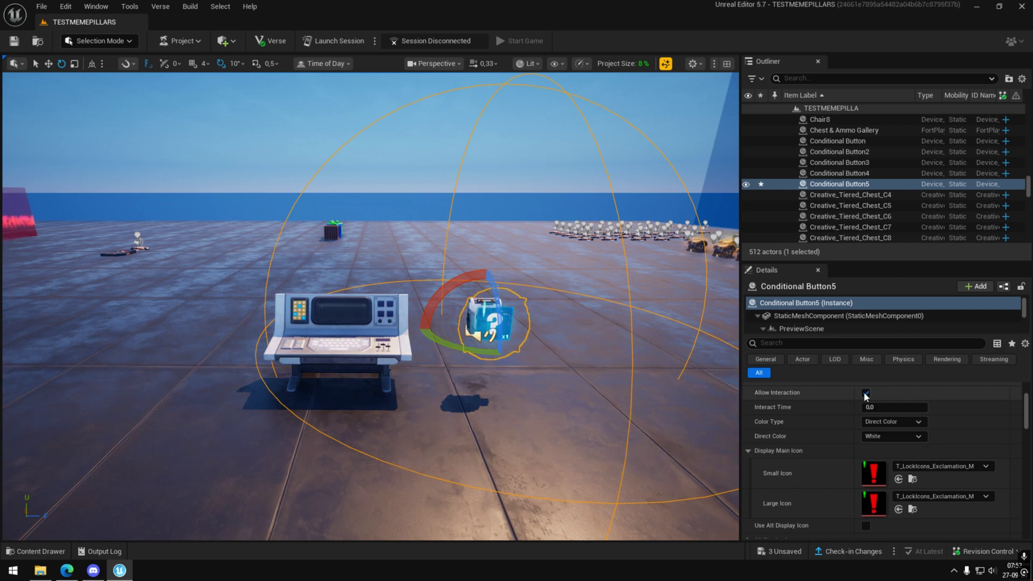
scroll(808, 449, down, 3)
scroll(861, 473, down, 2)
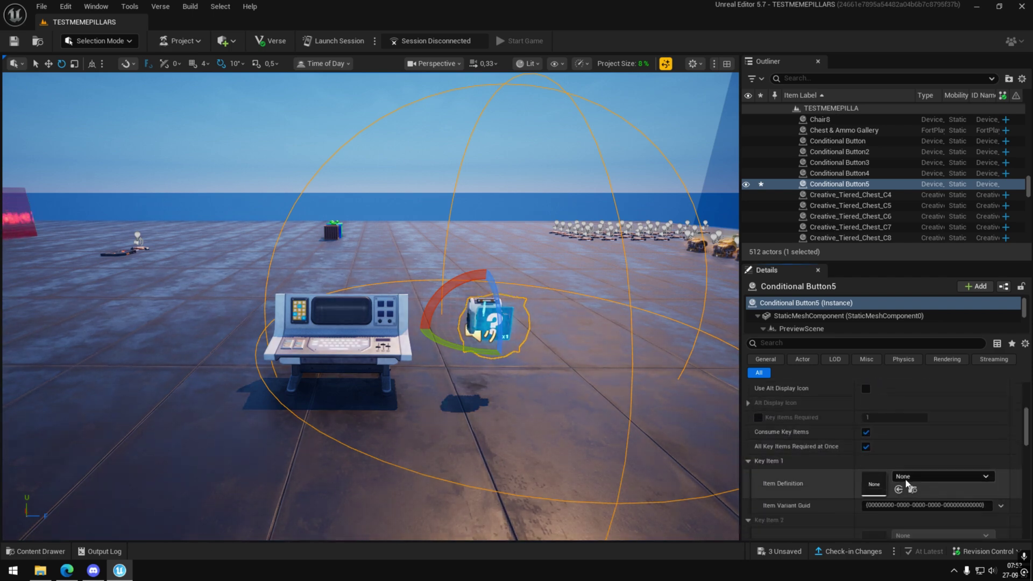
click(908, 477)
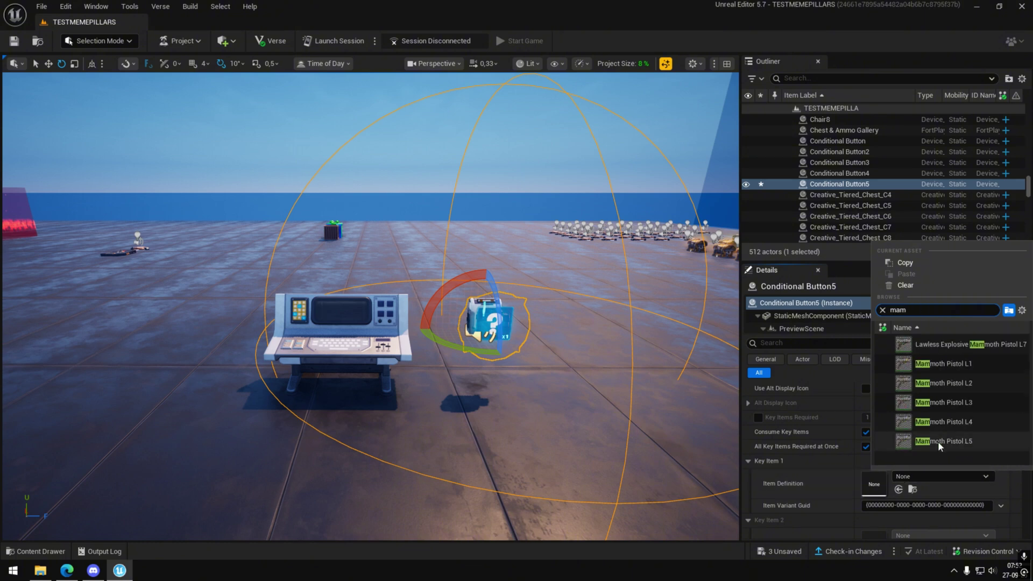
click(945, 408)
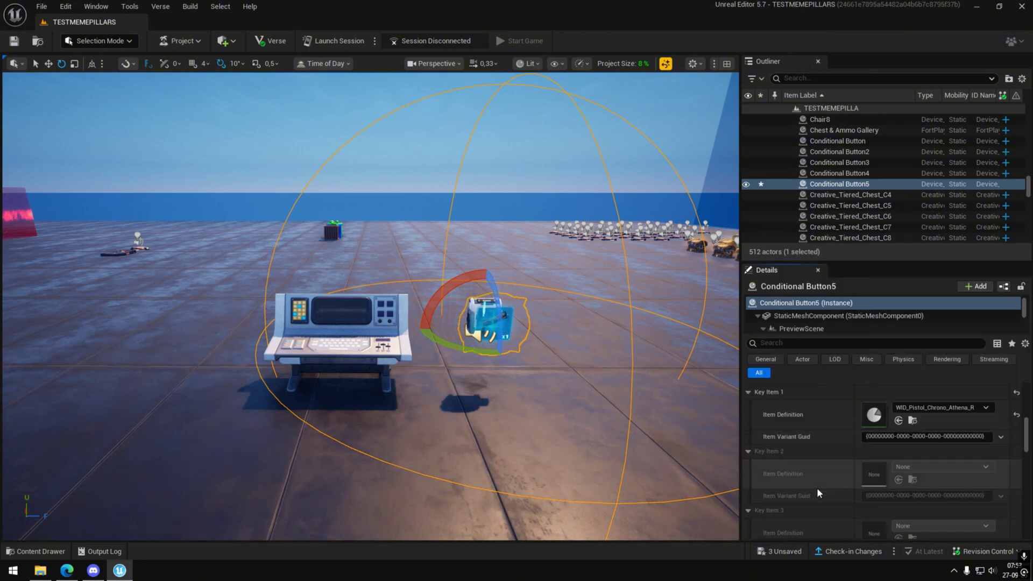
scroll(817, 487, down, 8)
scroll(816, 489, down, 6)
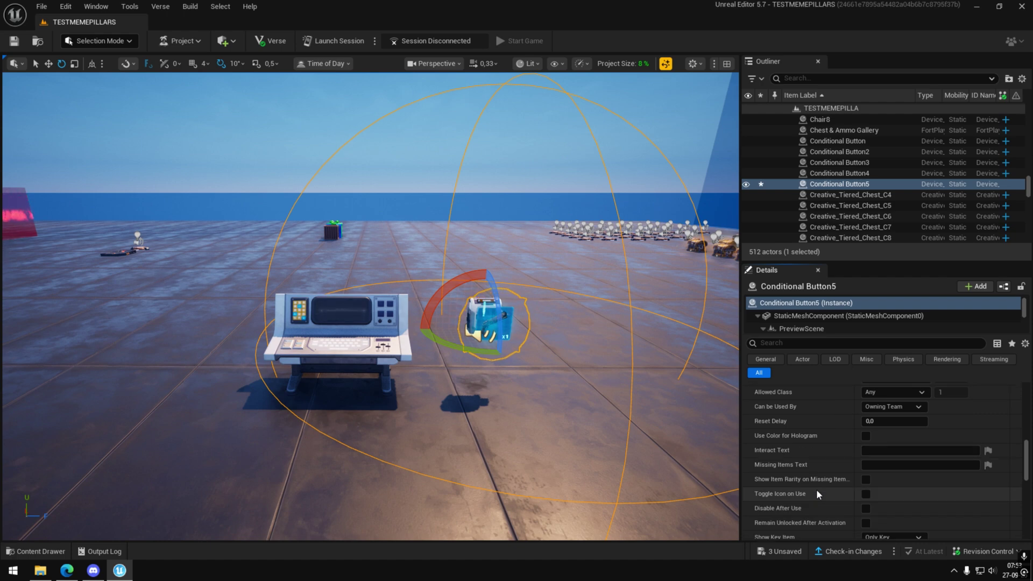
scroll(796, 516, down, 5)
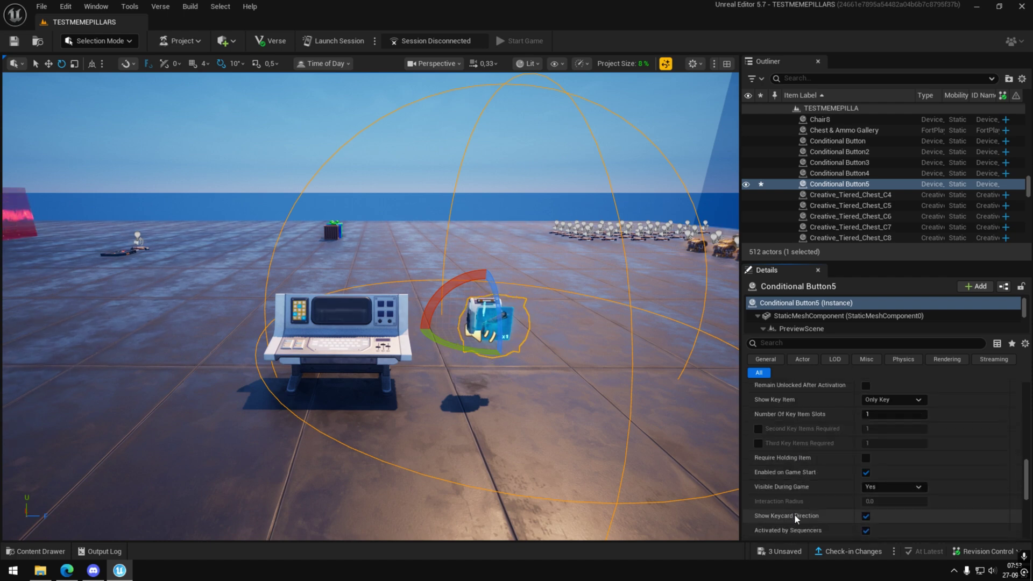
scroll(795, 514, down, 5)
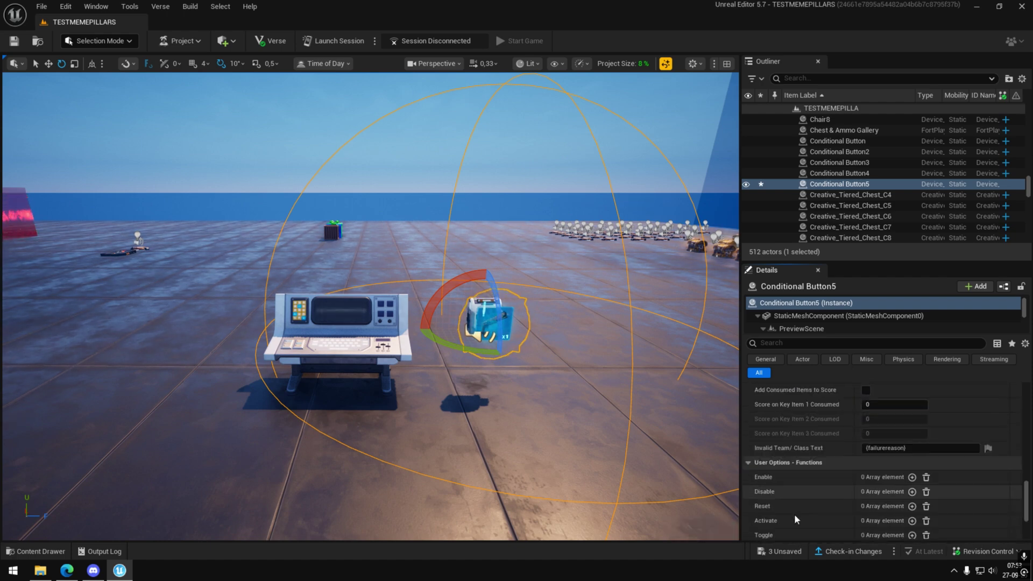
Step: Find the VFX Powerup device and place it next to the Conditional Button on the side away from the manager
key(ctrl+space)
text(vfx)
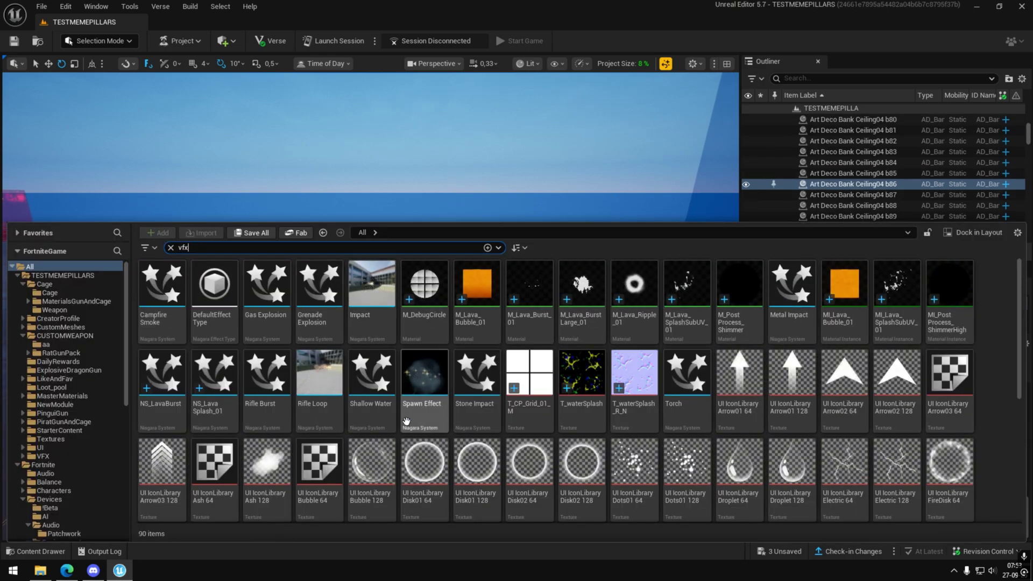
scroll(357, 445, down, 1)
scroll(357, 445, down, 4)
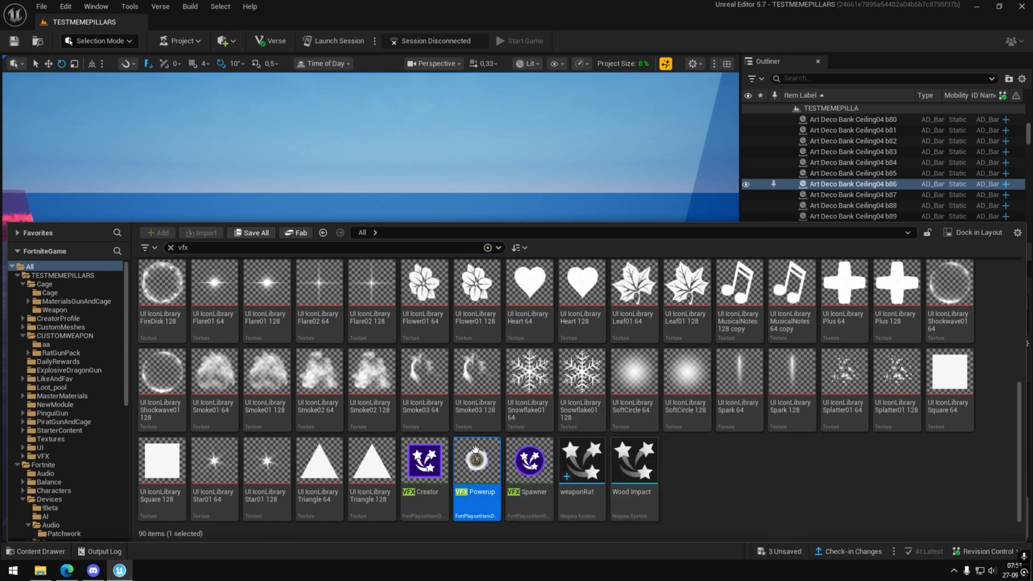
drag(494, 490, 532, 310)
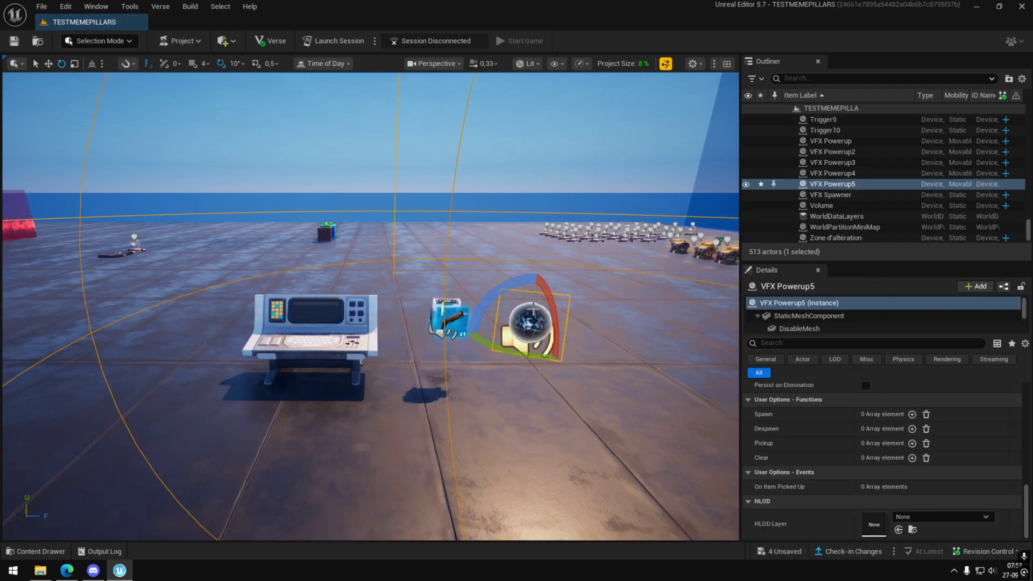
key(w)
key(f)
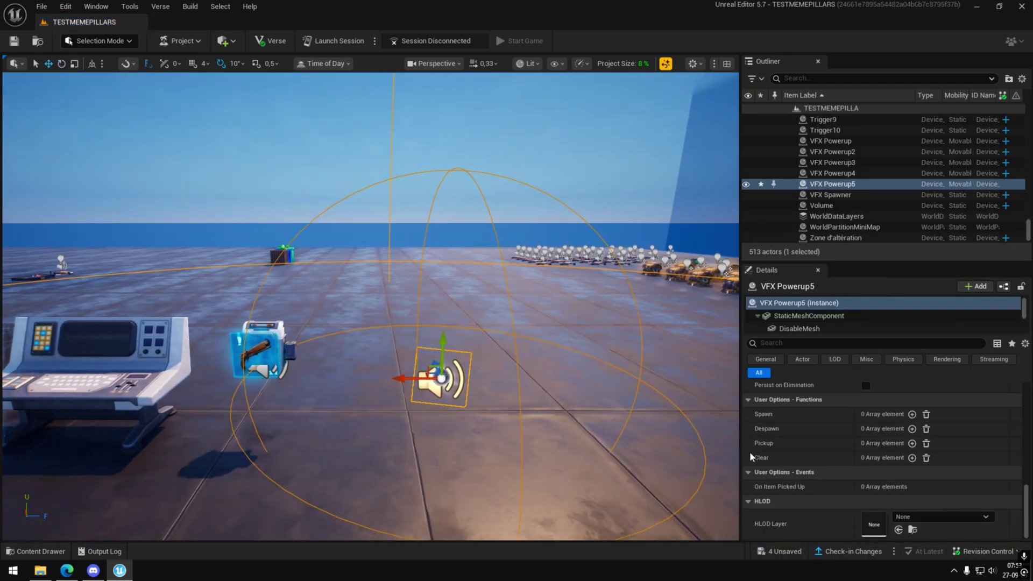
Step: Enable Infinite Effect Duration on the VFX Powerup and set its Time To Respawn to 0 s
scroll(803, 455, up, 5)
scroll(803, 452, down, 1)
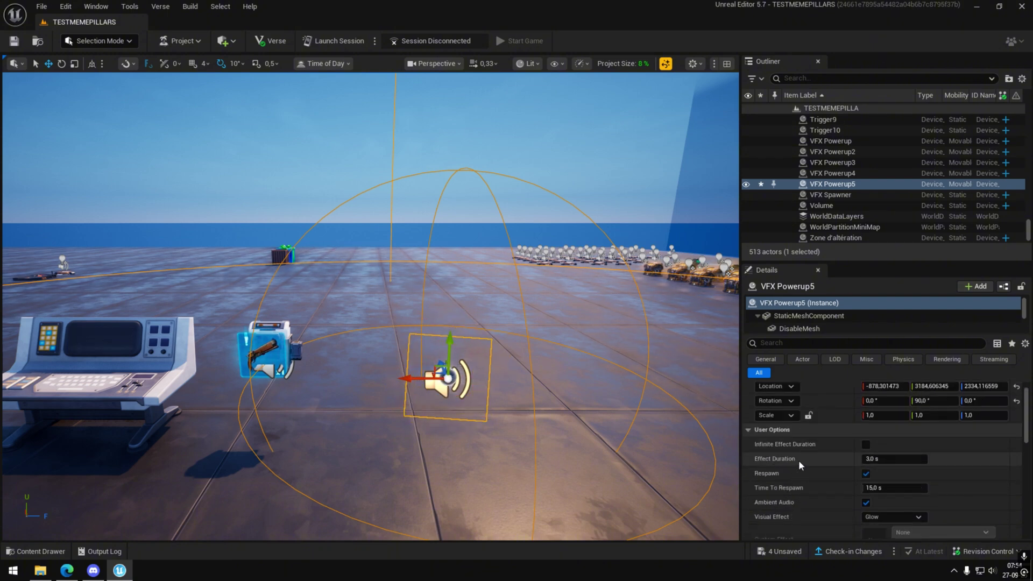
click(866, 444)
click(866, 473)
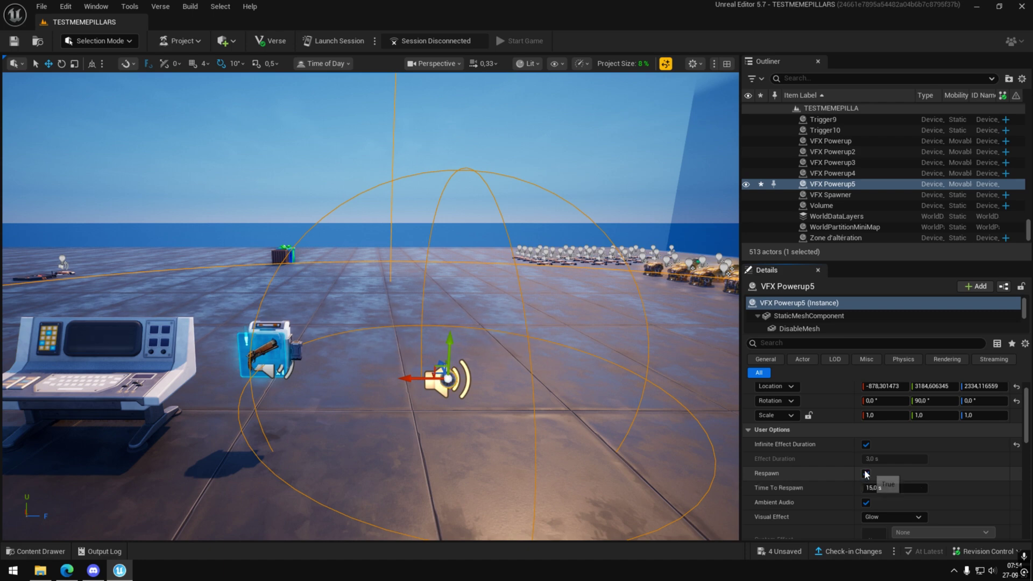
click(876, 488)
text(0)
key(Return)
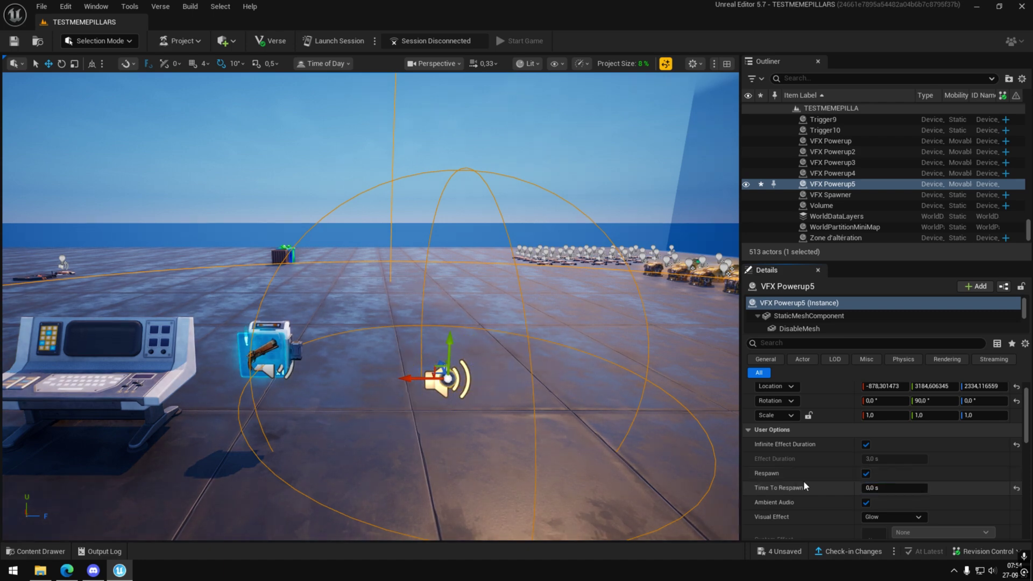
Step: Turn off Ambient Audio for the VFX Powerup
scroll(804, 486, down, 1)
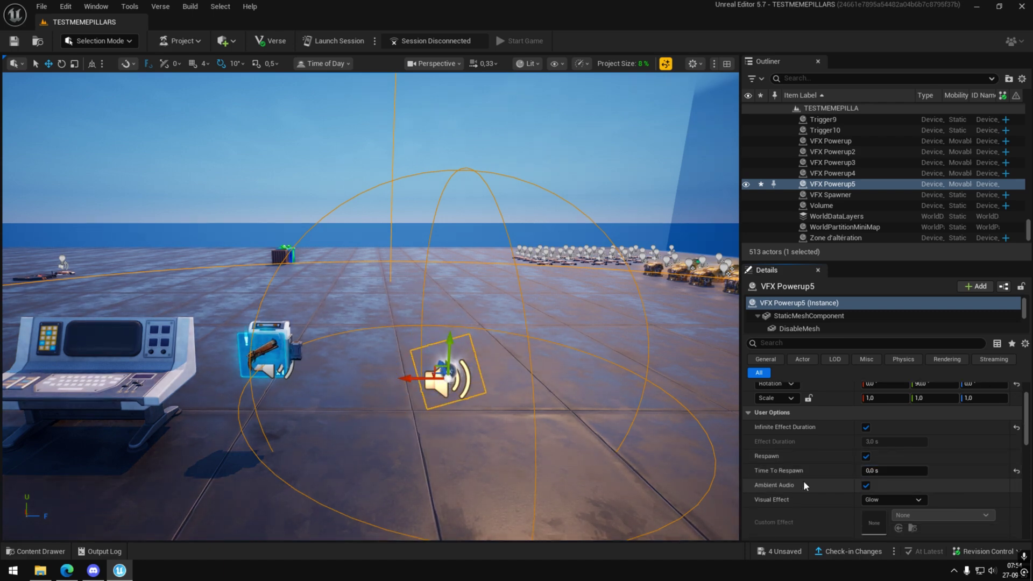
scroll(805, 483, down, 1)
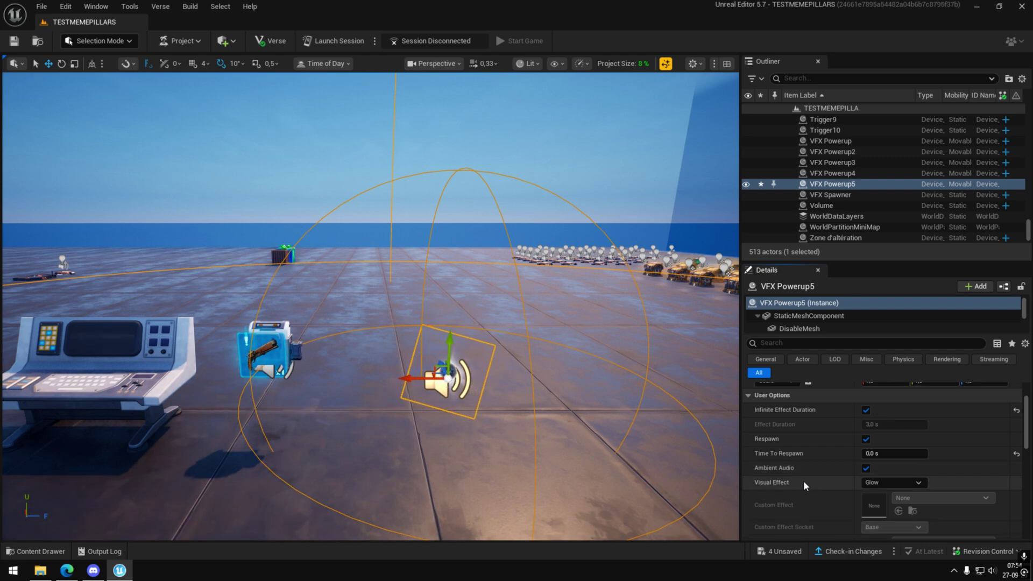
click(866, 467)
Step: Set the VFX Powerup's Visual Effect to Custom Effect and its Custom Effect Socket to RightHand
scroll(814, 483, down, 5)
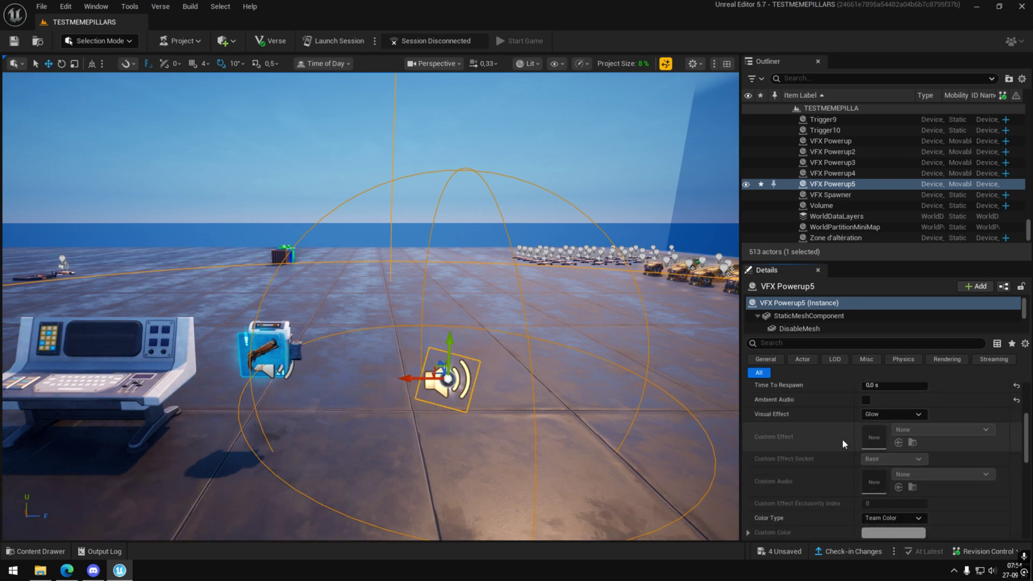
click(888, 414)
click(877, 463)
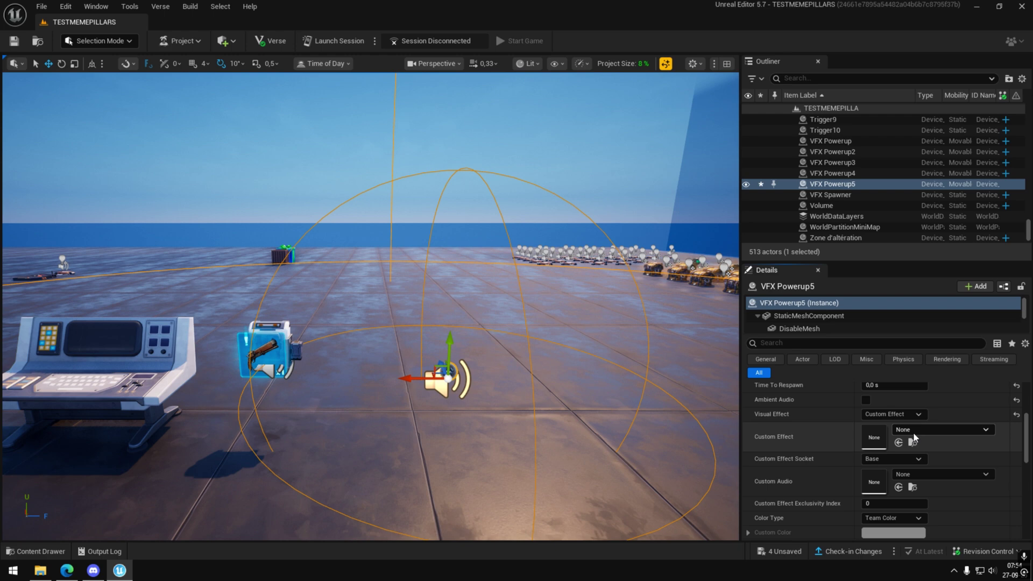
click(893, 458)
click(895, 518)
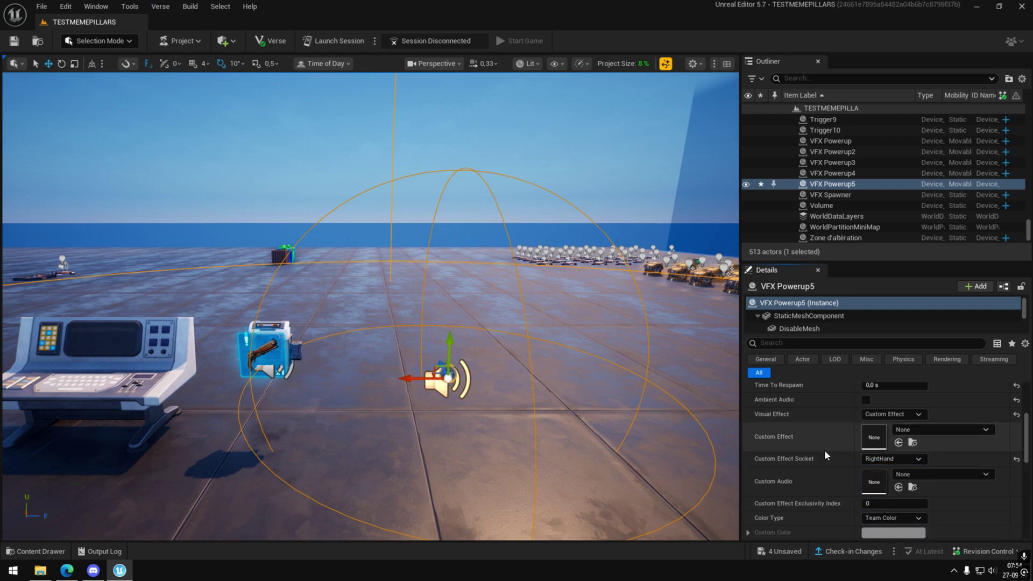
Step: Assign the weaponPiratGun Niagara system from the PiratGunAndCage folder as the VFX Powerup's Custom Effect
click(50, 552)
click(171, 247)
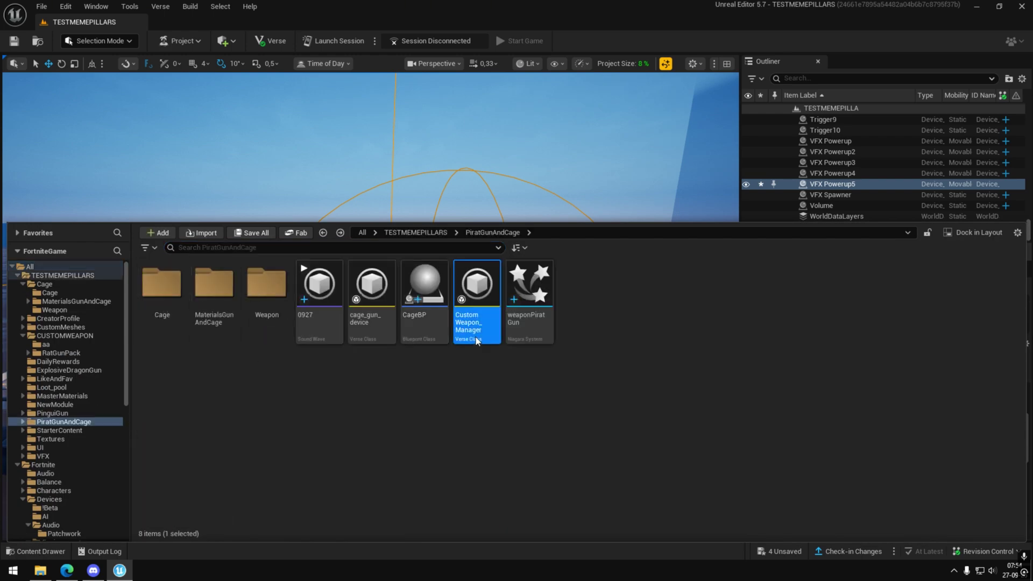
drag(530, 311, 882, 425)
Step: Turn off Pick Up Audio in the VFX Powerup's advanced options
scroll(797, 466, down, 3)
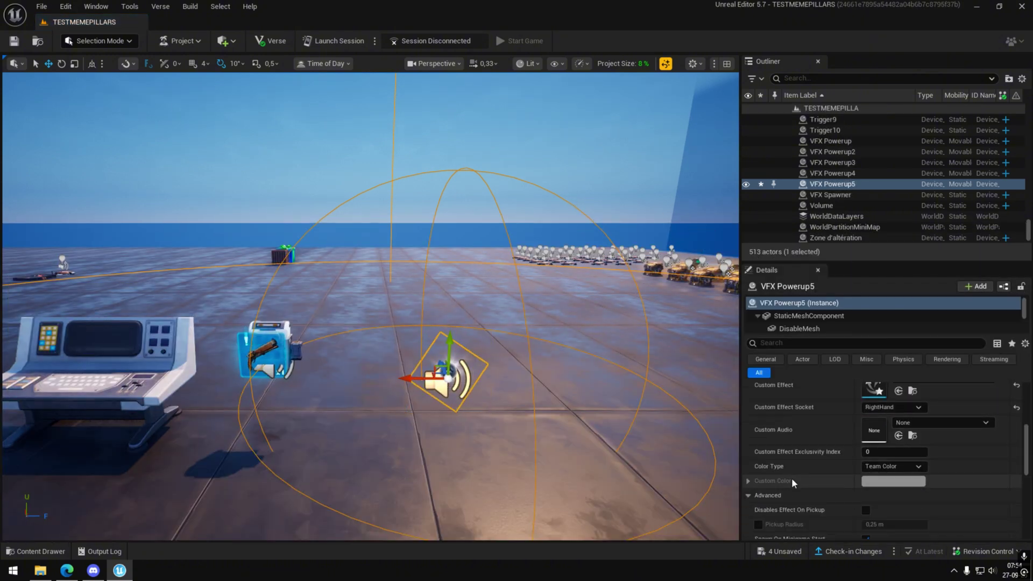
scroll(804, 487, down, 2)
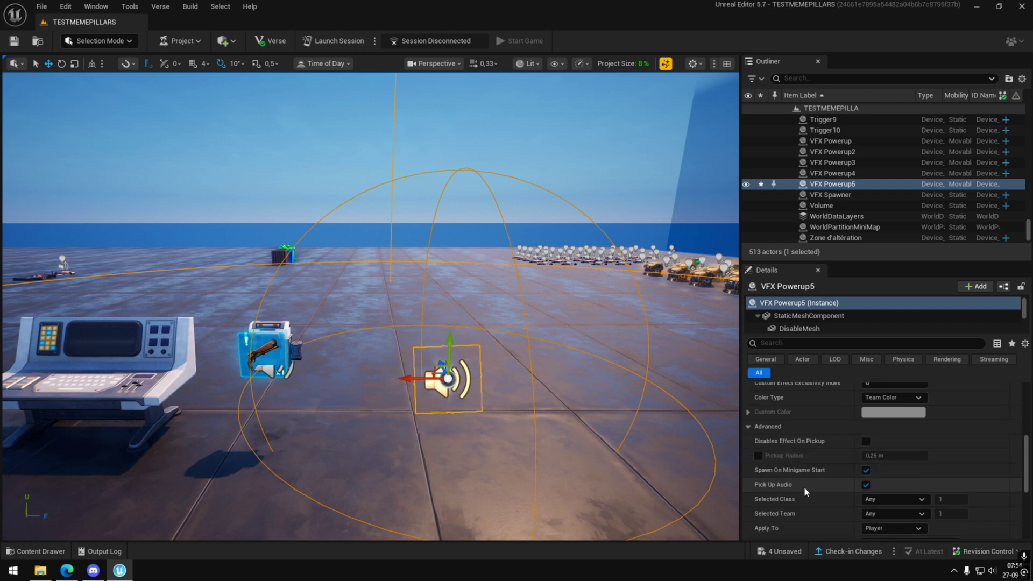
click(866, 485)
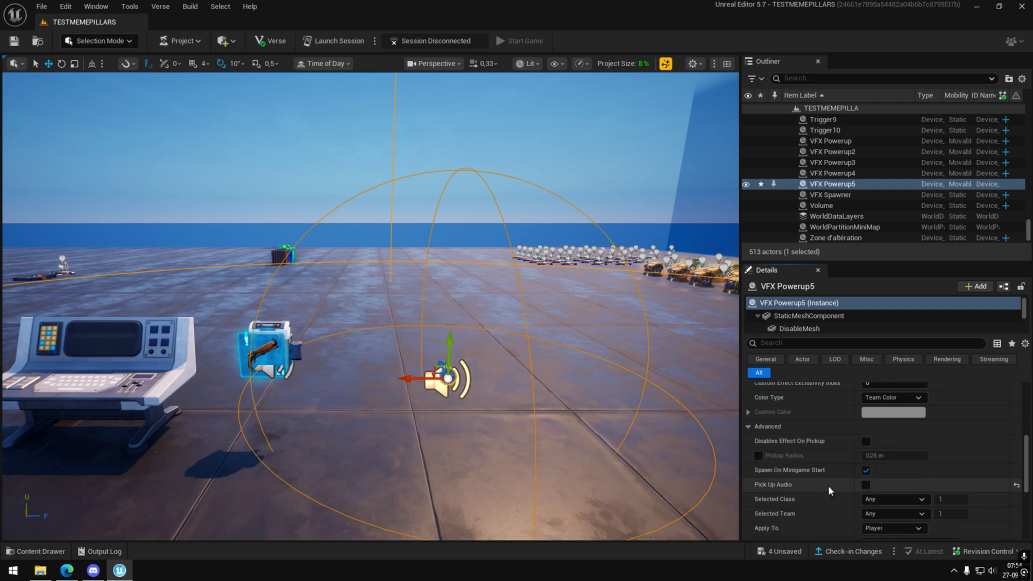
Step: Save all unsaved changes in the project
scroll(829, 485, down, 4)
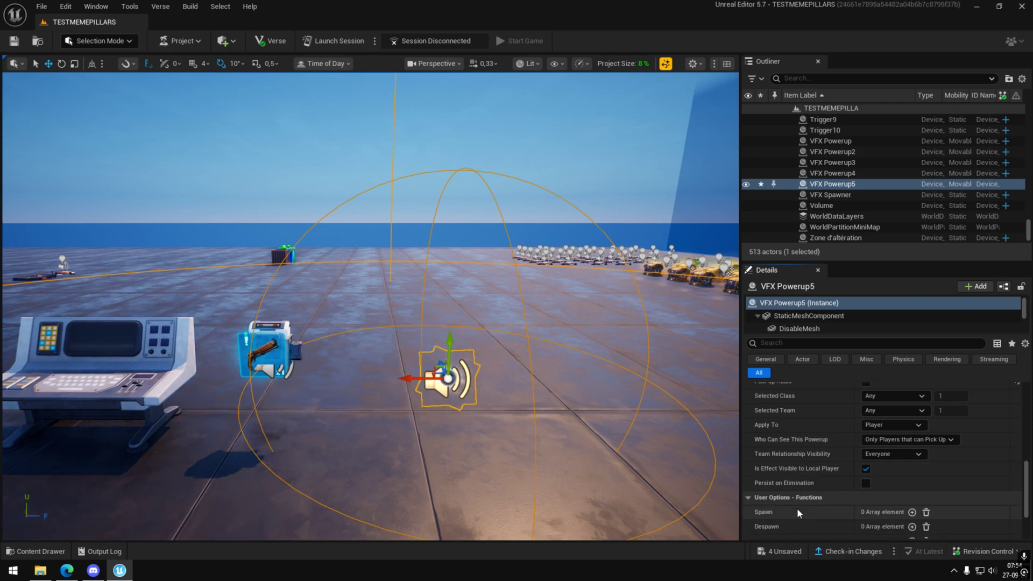
scroll(797, 508, down, 6)
click(777, 552)
click(595, 413)
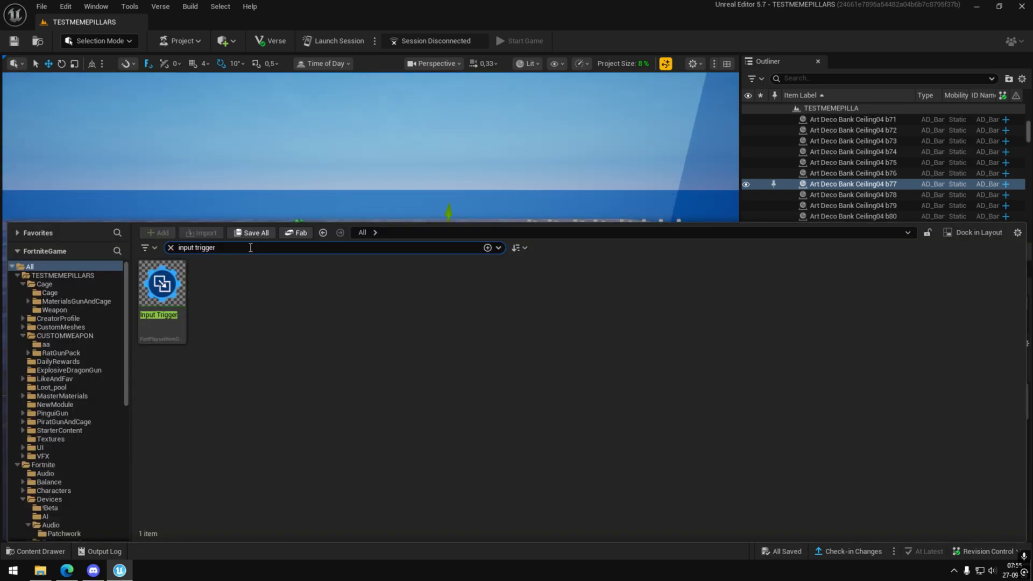
Step: Place an Input Trigger device between the Conditional Button and the VFX Powerup and adjust its height near the floor
drag(168, 293, 526, 345)
right_drag(526, 344, 554, 372)
key(s)
key(a)
drag(492, 287, 415, 205)
drag(455, 160, 451, 240)
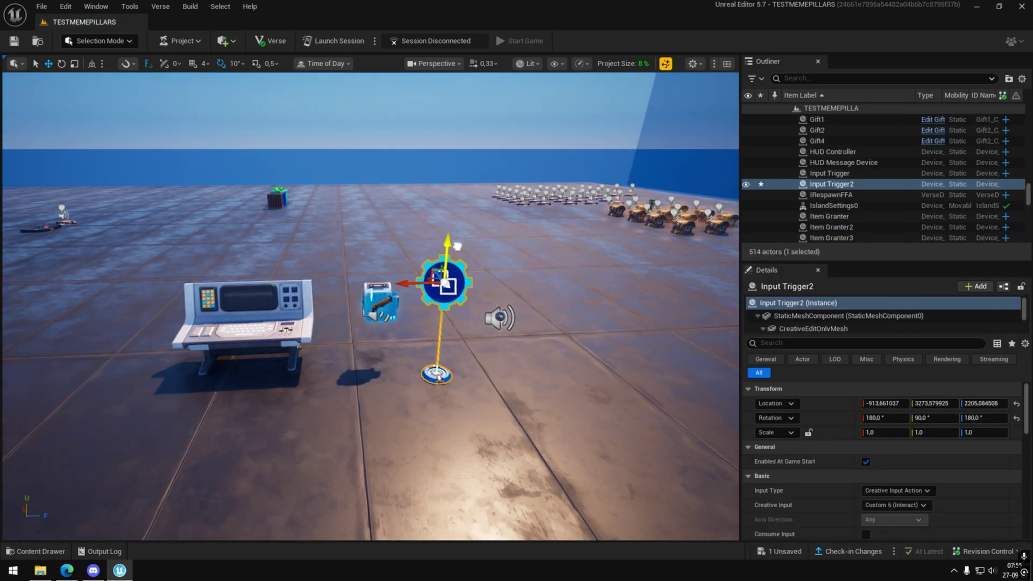
key(w)
right_drag(451, 240, 449, 213)
key(s)
Step: Set the Input Trigger's Creative Input to Custom 1 (Fire) and disable Show on HUD
scroll(780, 512, down, 2)
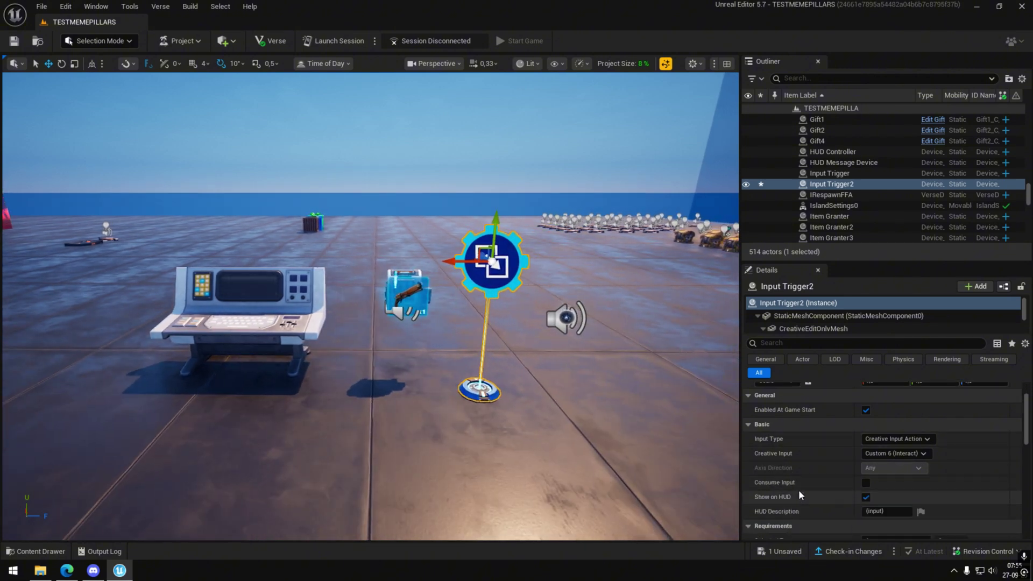
click(877, 453)
click(902, 288)
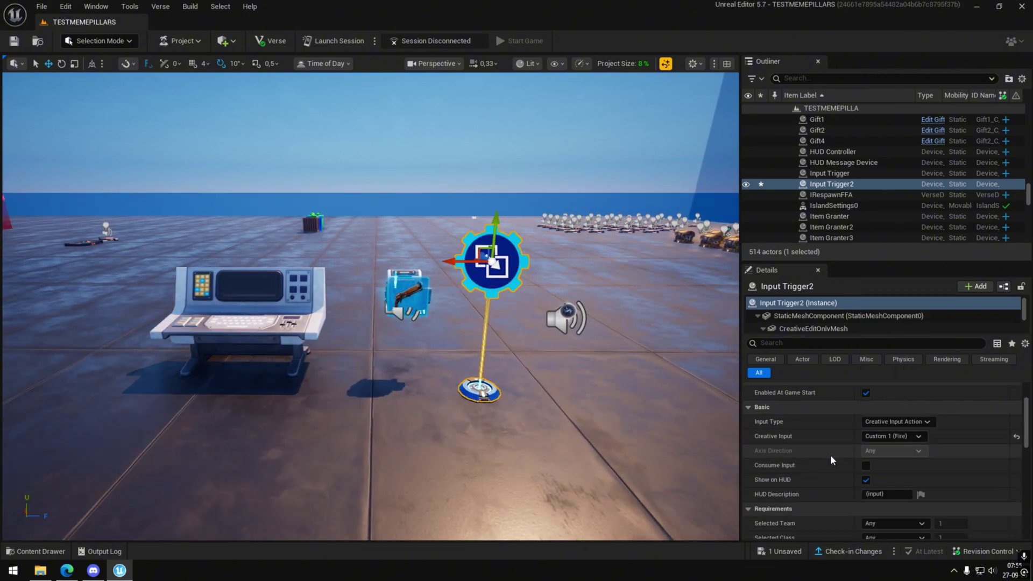
scroll(815, 470, down, 1)
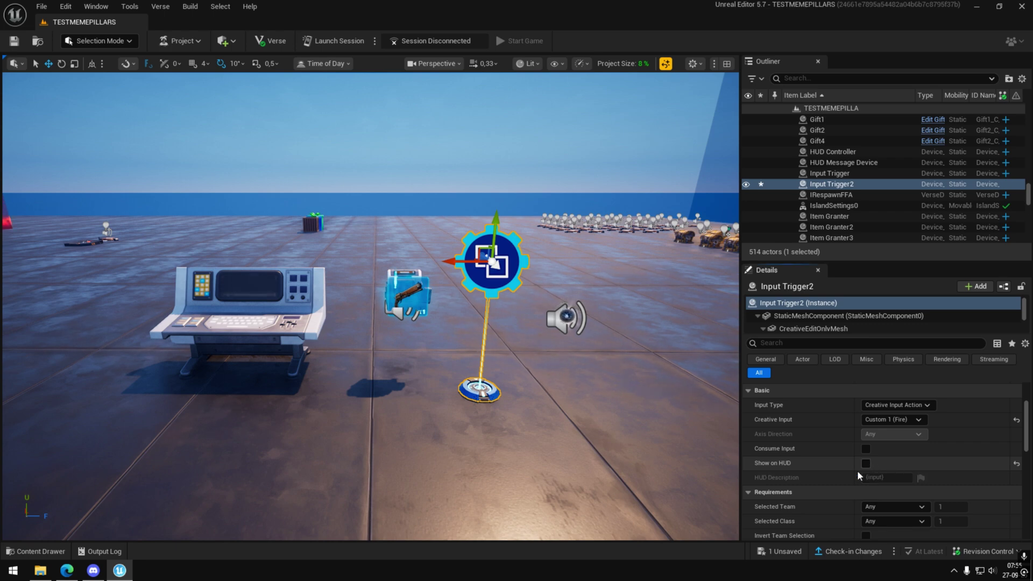
click(865, 463)
scroll(828, 481, down, 2)
scroll(804, 509, down, 2)
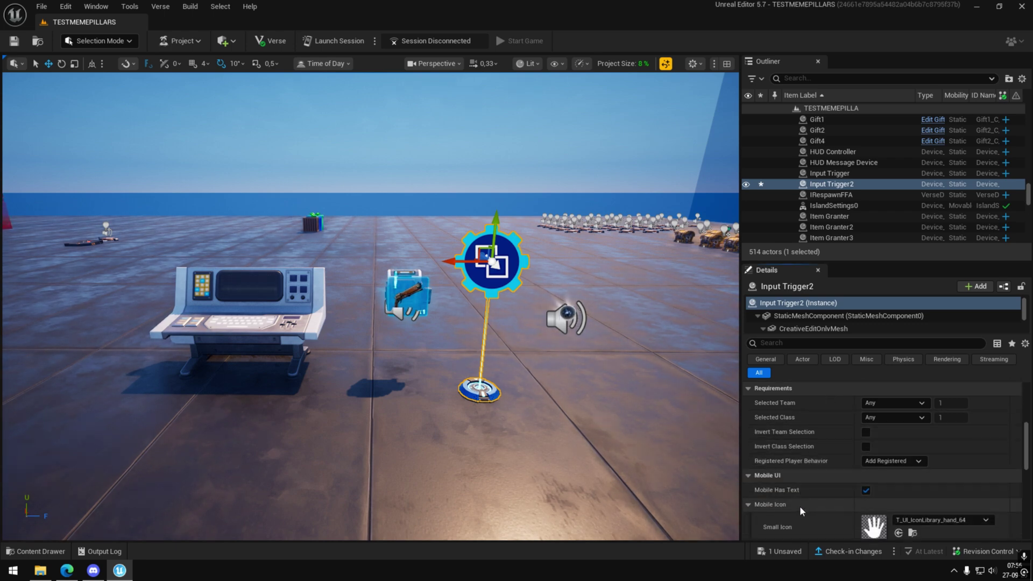
Step: Look through the Input Trigger's remaining options down to its functions and events, and save all unsaved changes
scroll(800, 506, down, 9)
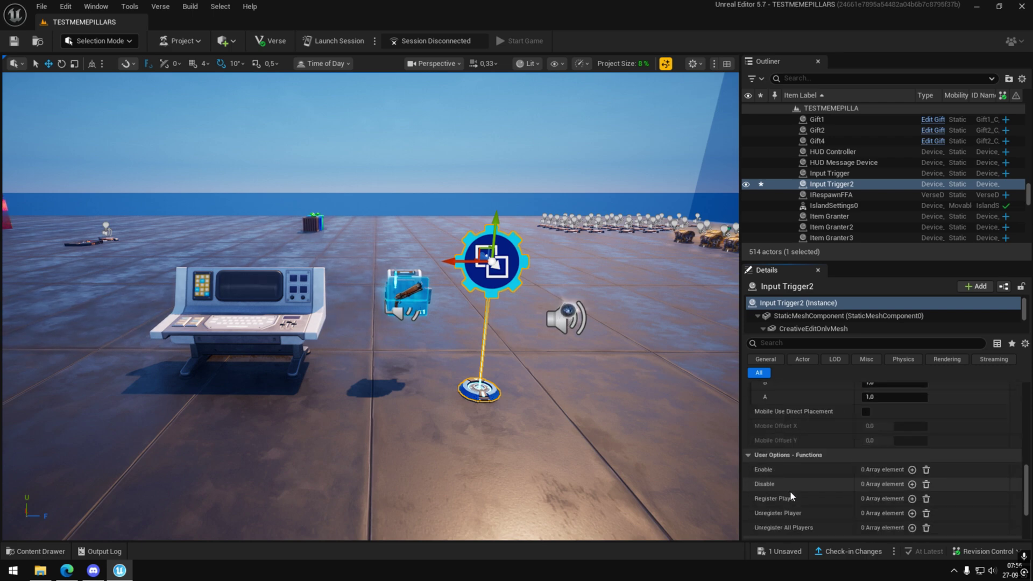
scroll(791, 491, down, 4)
key(ctrl+s)
key(Return)
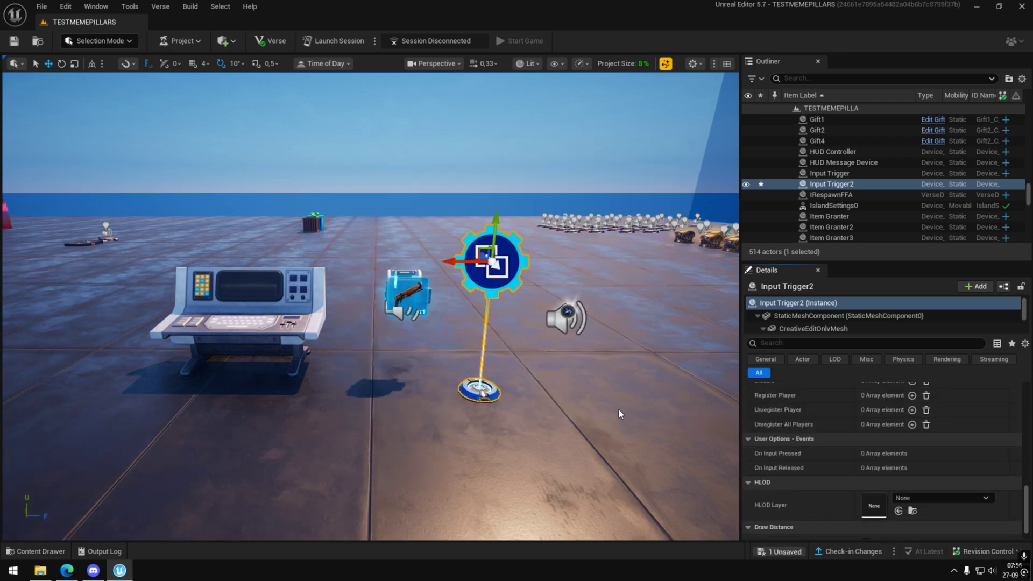
Step: Find the Trigger device in the content library and place it on the floor beside the VFX Powerup
key(ctrl+space)
text(tr)
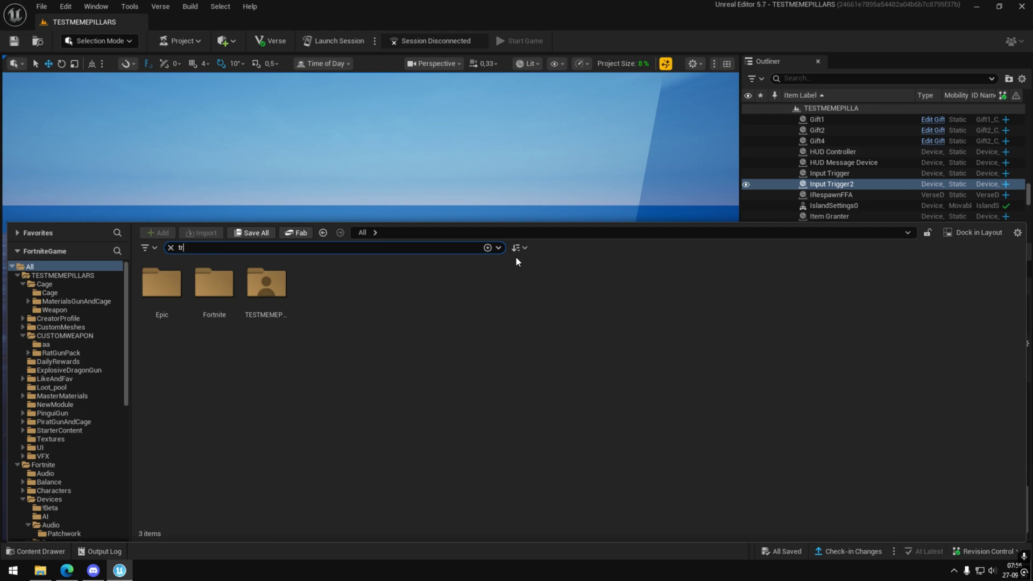
text(igger)
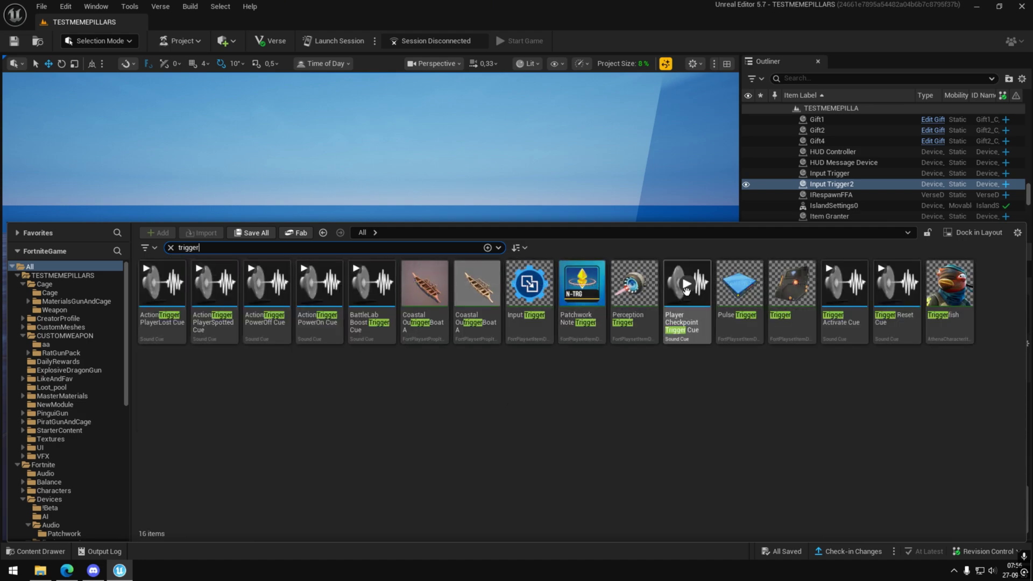
drag(791, 285, 572, 530)
right_drag(571, 530, 570, 554)
drag(555, 512, 518, 301)
right_drag(518, 300, 518, 259)
scroll(783, 484, up, 6)
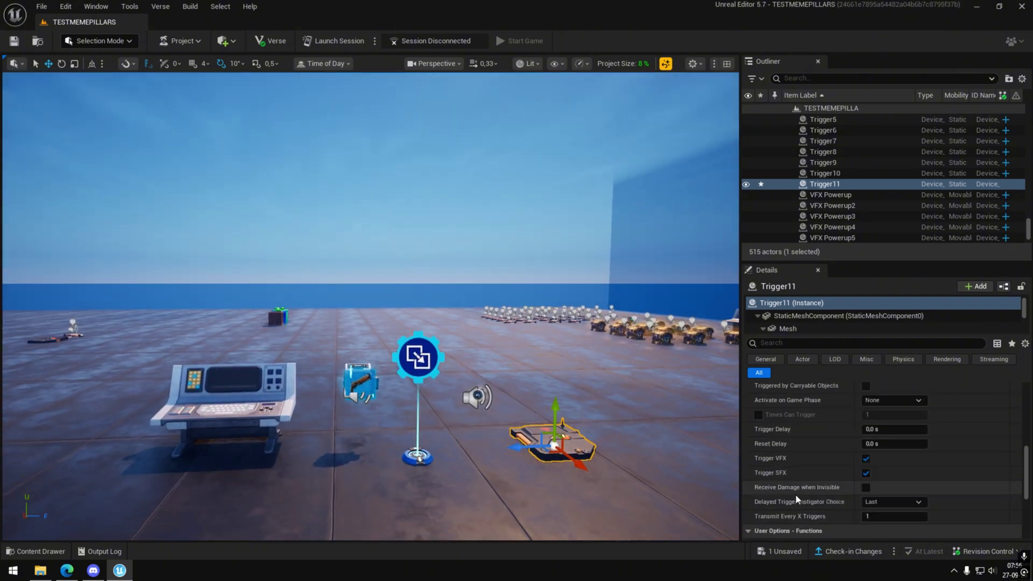
Step: Disable Visible in Game, Triggered by Vehicles and Triggered by Water on the new Trigger device
scroll(780, 508, down, 1)
click(867, 475)
scroll(816, 502, down, 3)
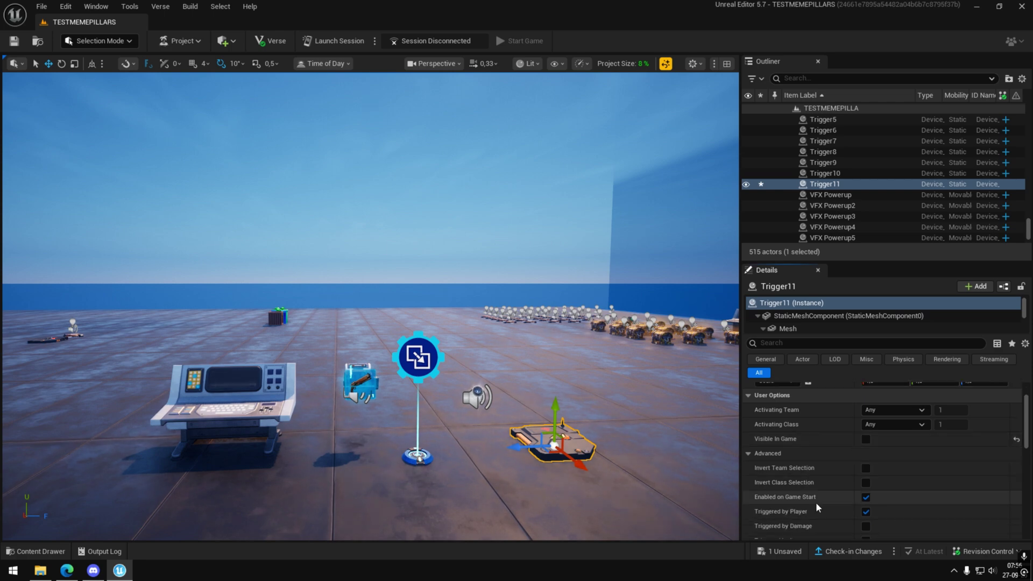
scroll(823, 506, down, 2)
click(866, 487)
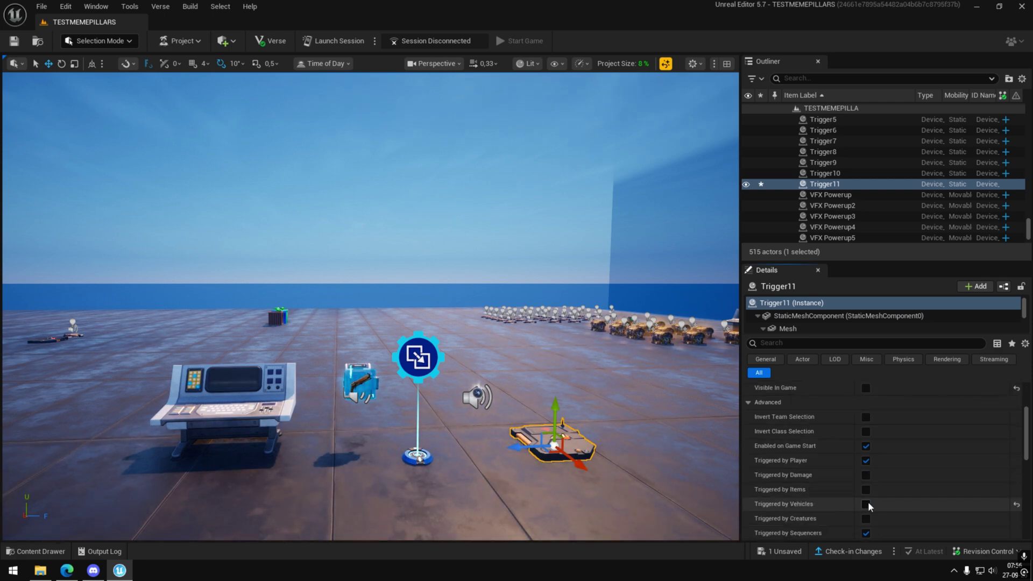
scroll(802, 512, down, 1)
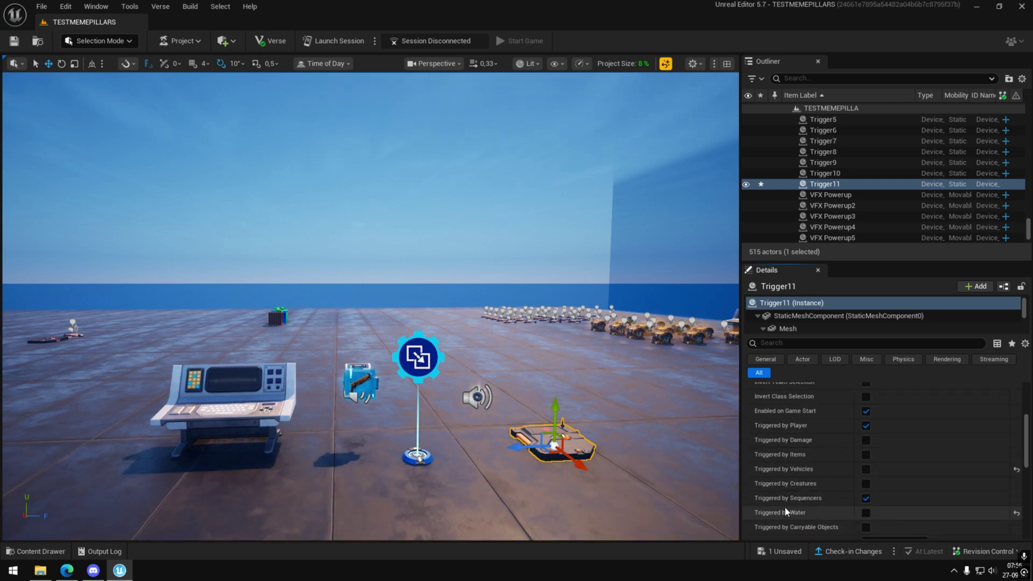
scroll(783, 505, down, 4)
scroll(782, 503, down, 2)
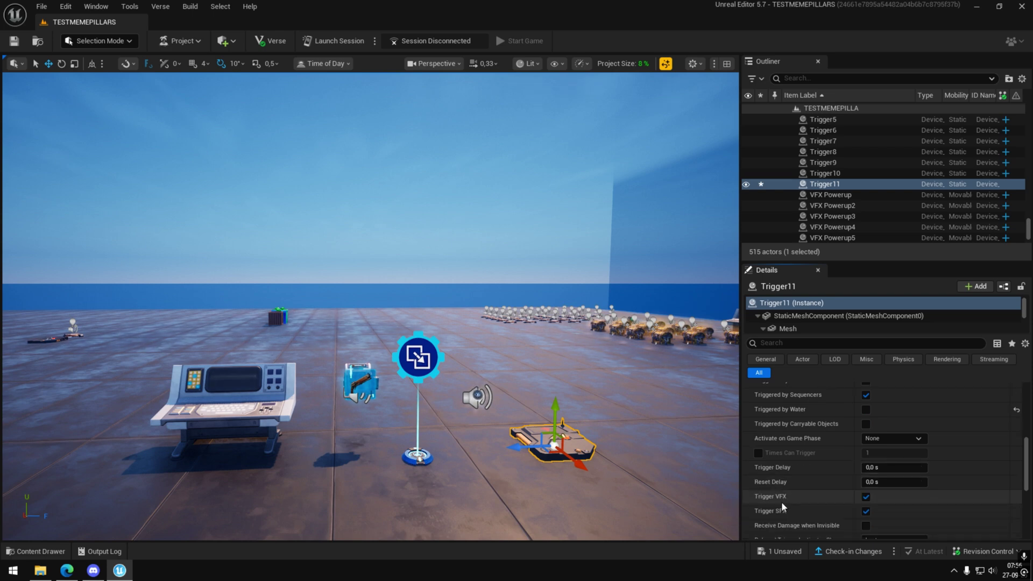
scroll(783, 505, down, 4)
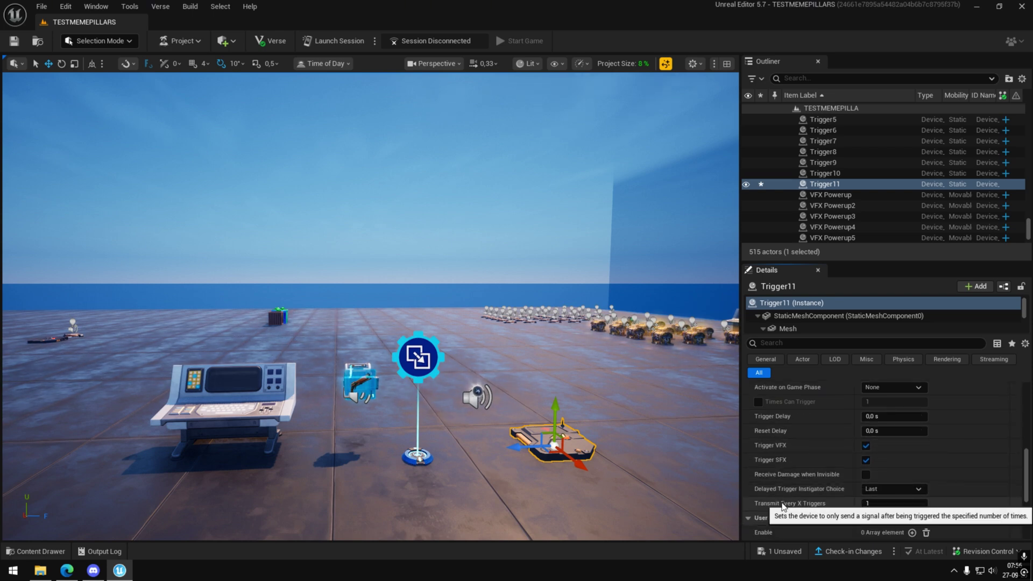
scroll(782, 501, down, 5)
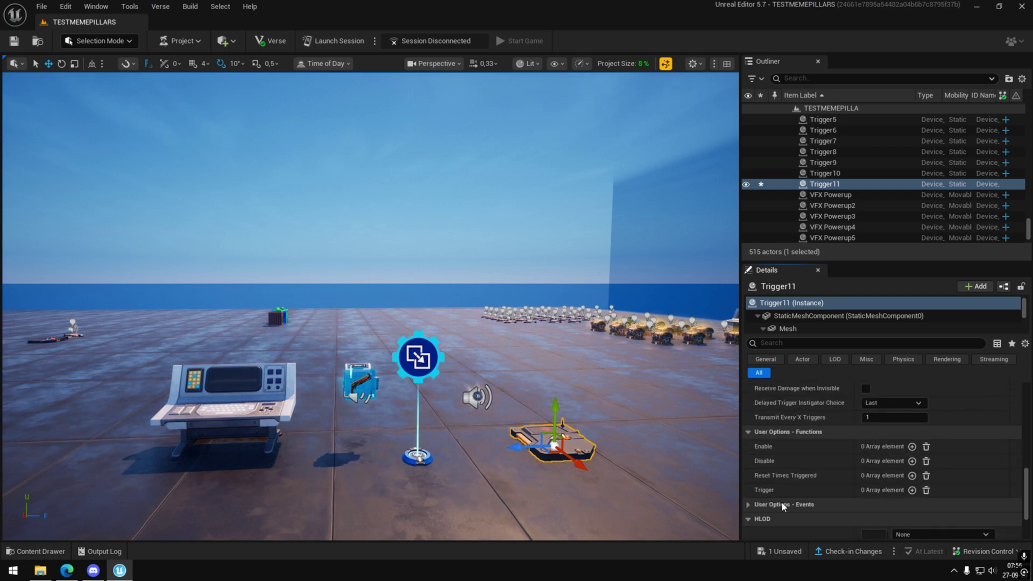
Step: Bind the VFX Powerup's Clear function to Trigger11's On Triggered event and save all changes
click(478, 398)
scroll(809, 446, down, 5)
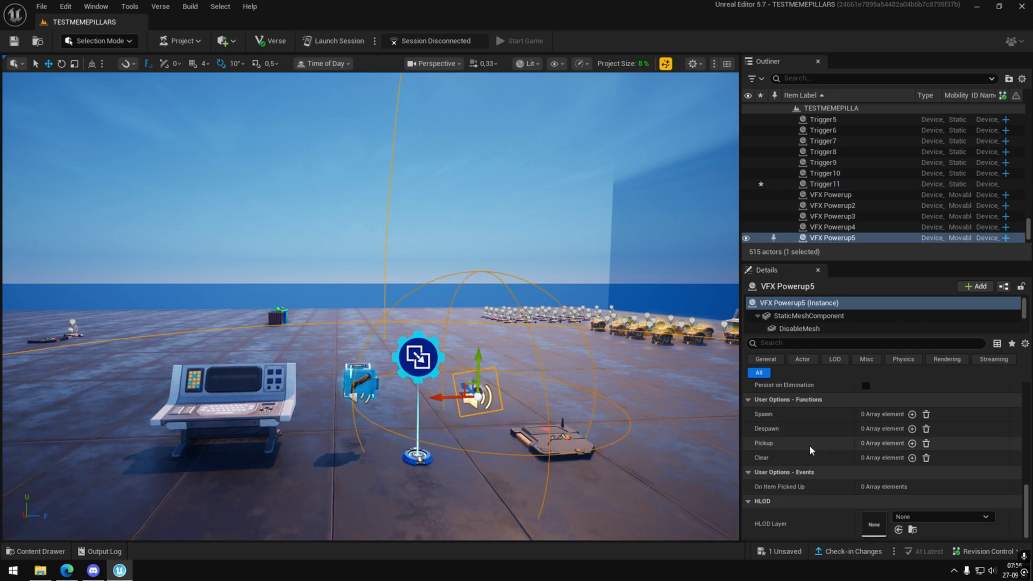
click(912, 458)
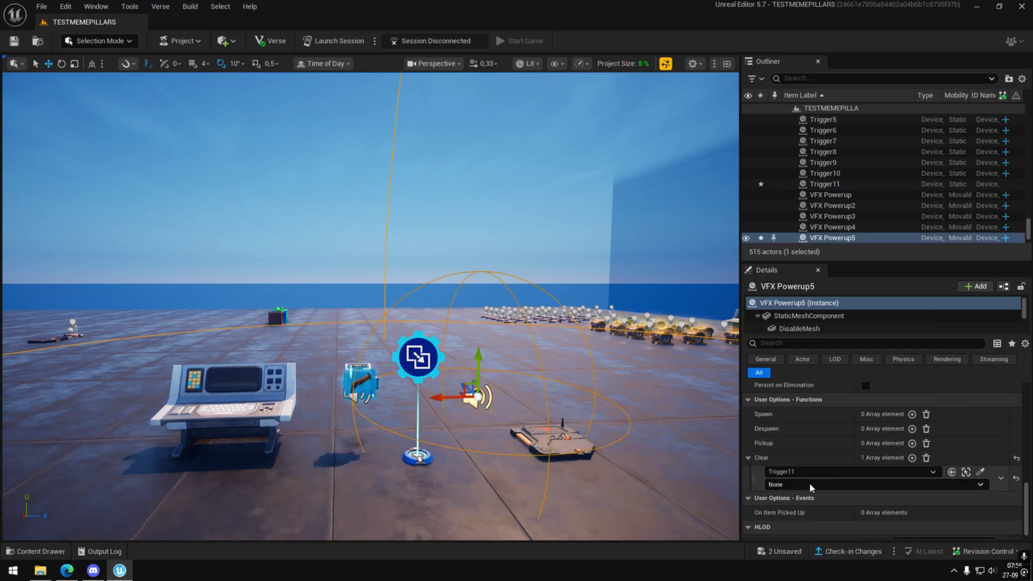
click(810, 485)
click(796, 509)
click(780, 552)
click(609, 410)
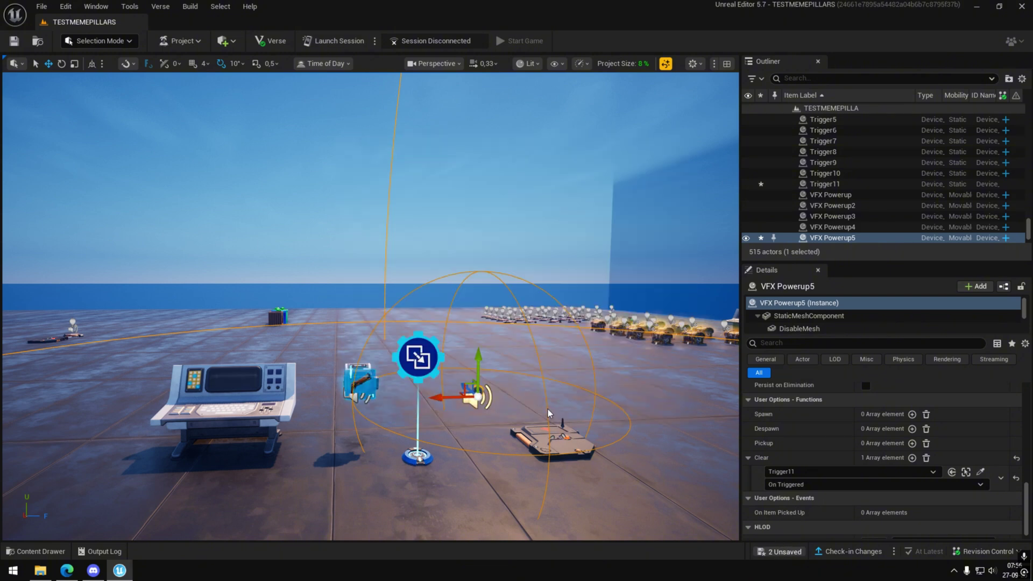
Step: Assign the placed Conditional Button, VFX Powerup, clear Trigger and Input Trigger to the matching references of the custom weapon manager
right_drag(558, 397, 501, 424)
key(a)
click(339, 389)
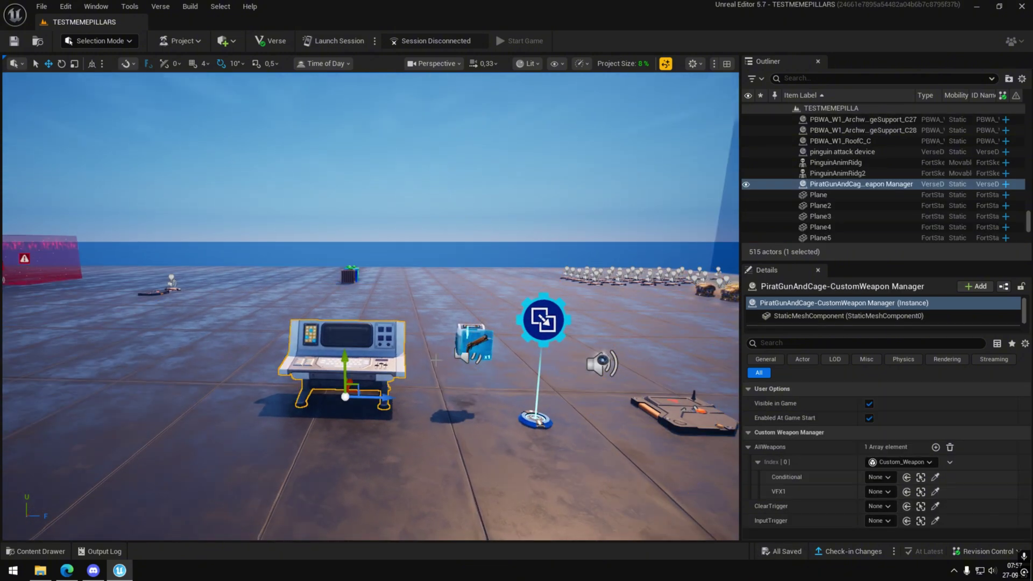
click(924, 477)
click(534, 417)
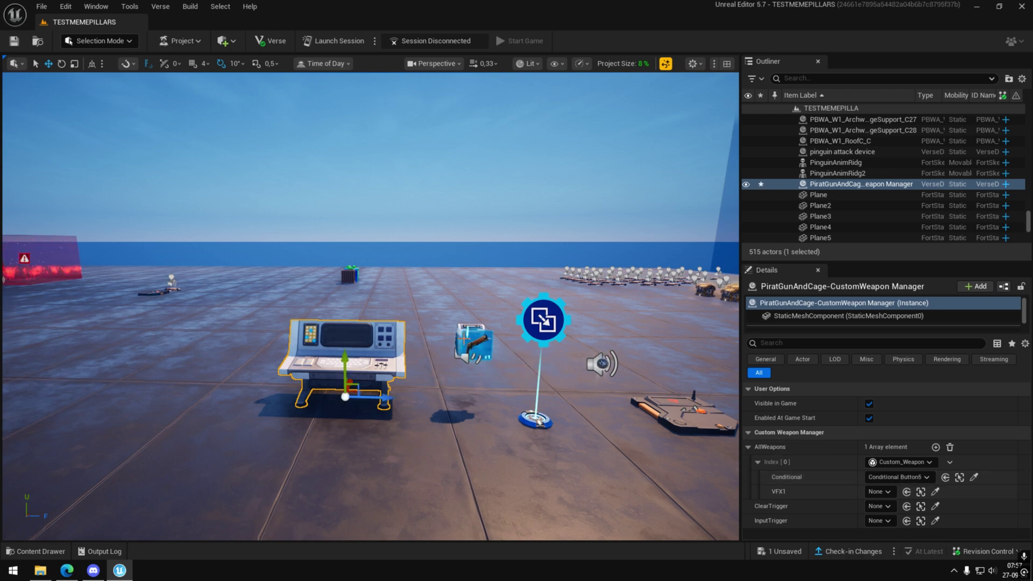
click(937, 492)
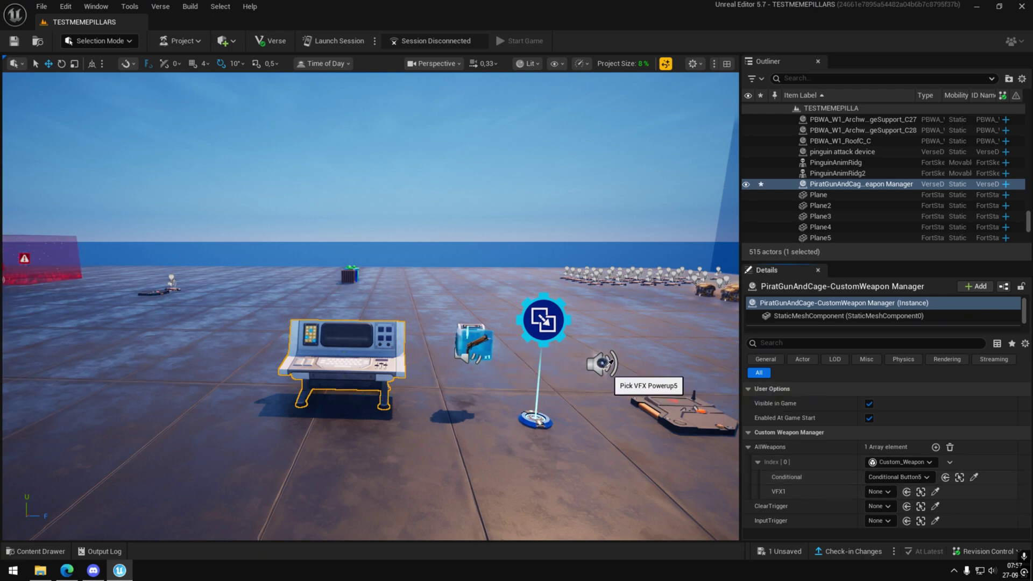
click(934, 506)
click(936, 521)
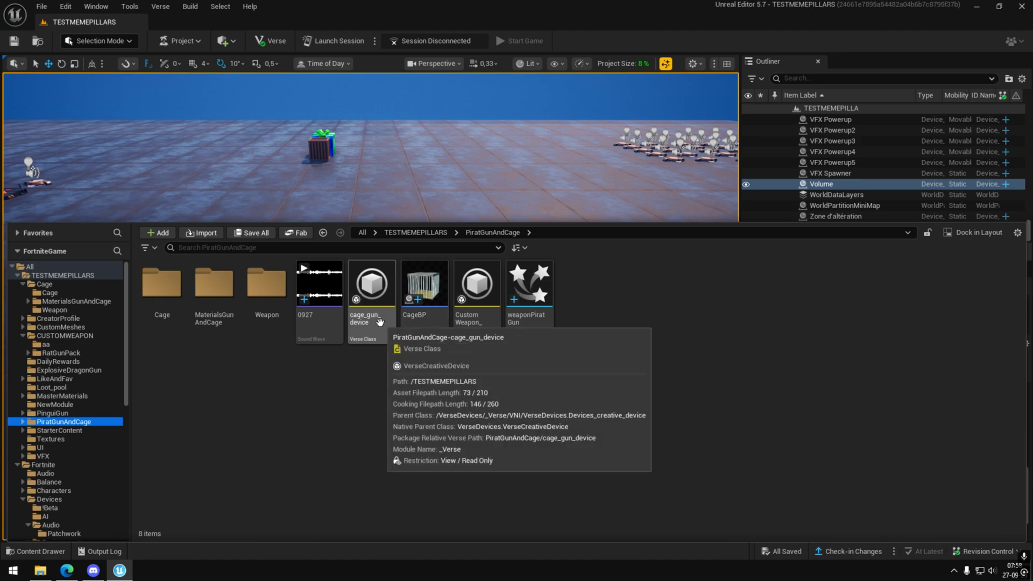
Step: Place the cage_gun_device from the PiratGunAndCage folder in the level and lower it to the floor
drag(380, 321, 383, 155)
right_drag(383, 157, 381, 163)
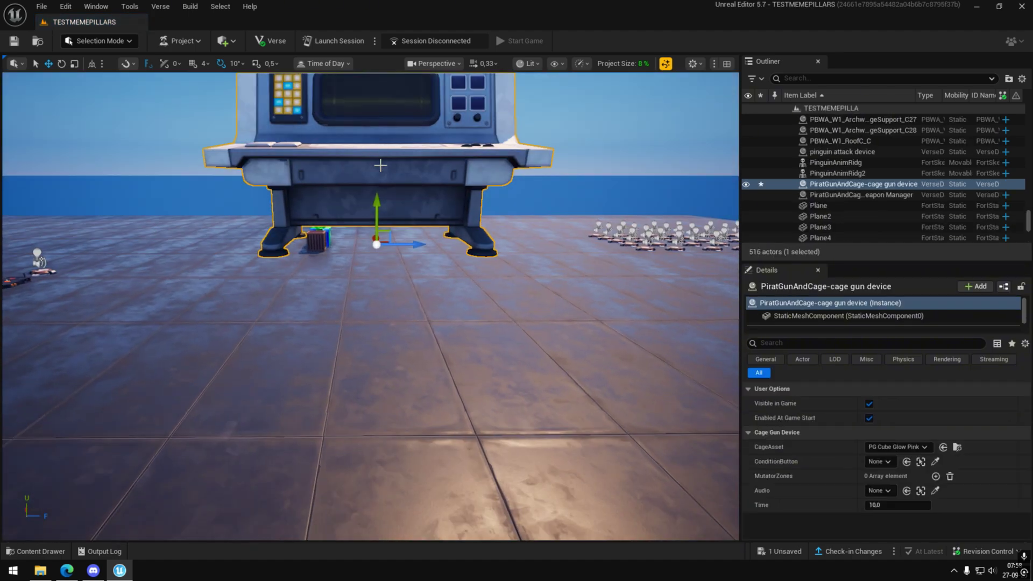
drag(377, 211, 376, 489)
mouse_move(380, 450)
right_down()
mouse_move(382, 472)
mouse_move(384, 456)
right_up()
key(s)
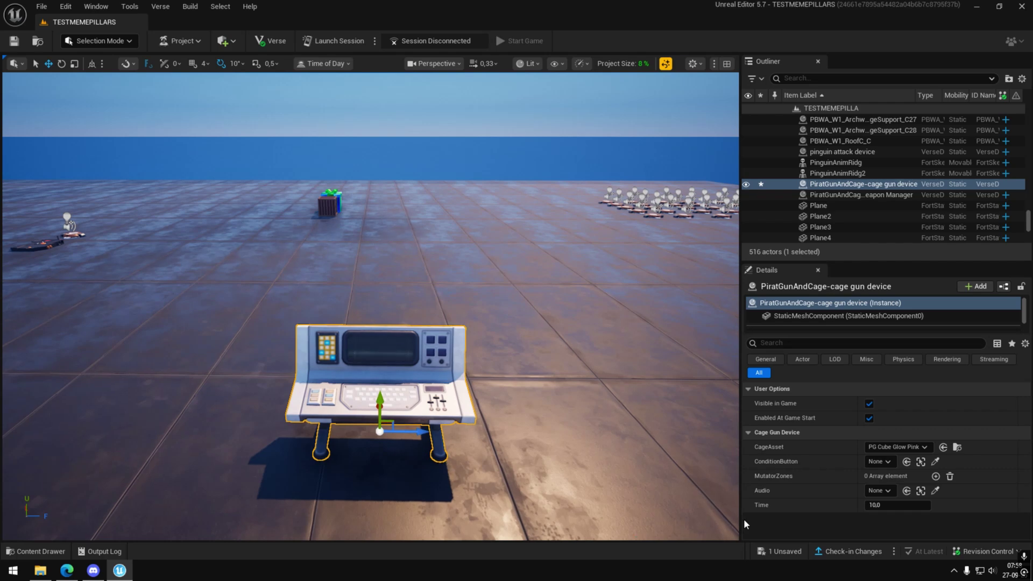
Step: Set the cage gun device's CageAsset to CageBP and ConditionButton to the placed Conditional Button, and save the changes
click(41, 552)
drag(425, 295, 889, 454)
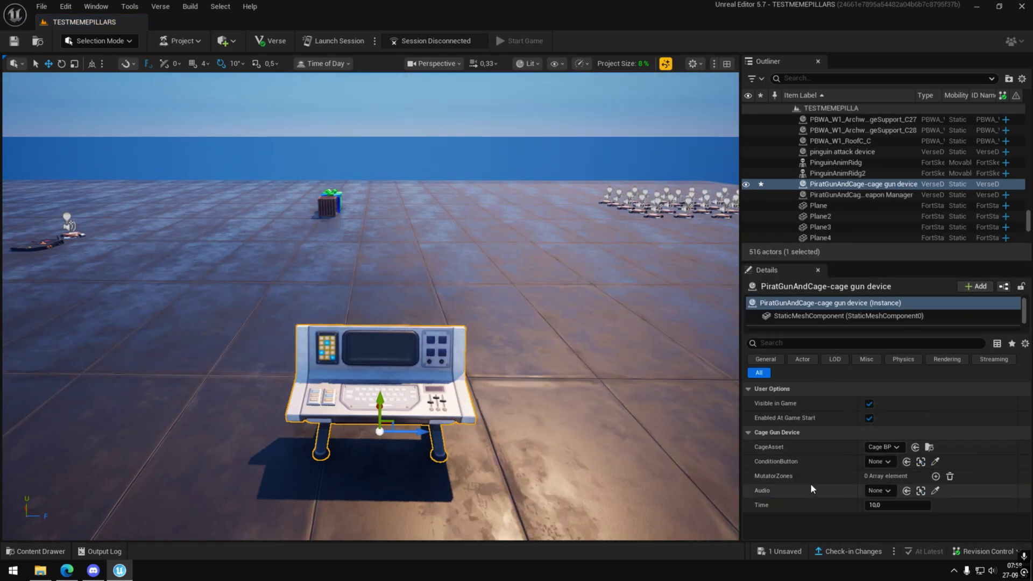
right_drag(377, 323, 436, 320)
click(936, 461)
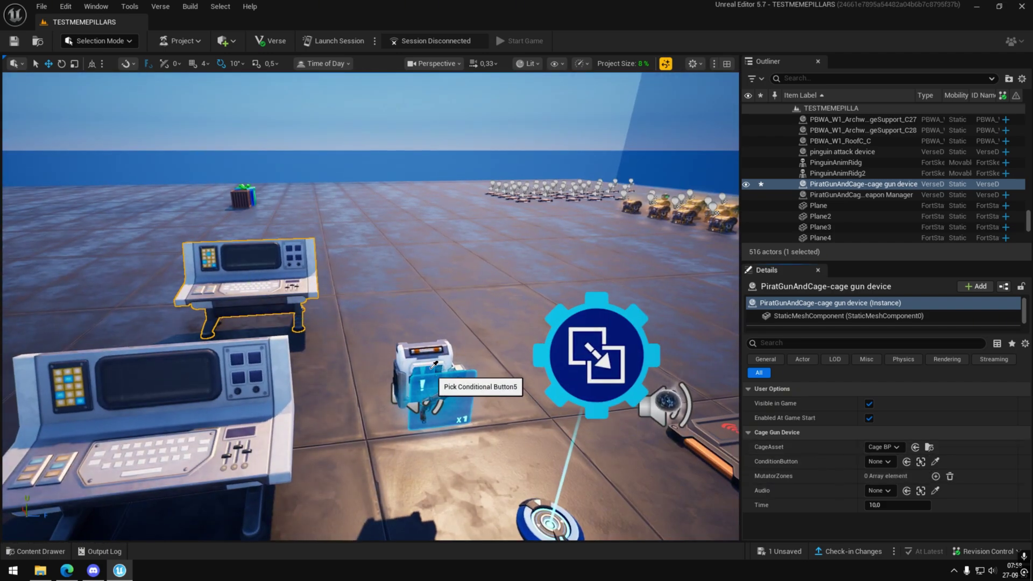
click(442, 373)
right_drag(442, 373, 435, 344)
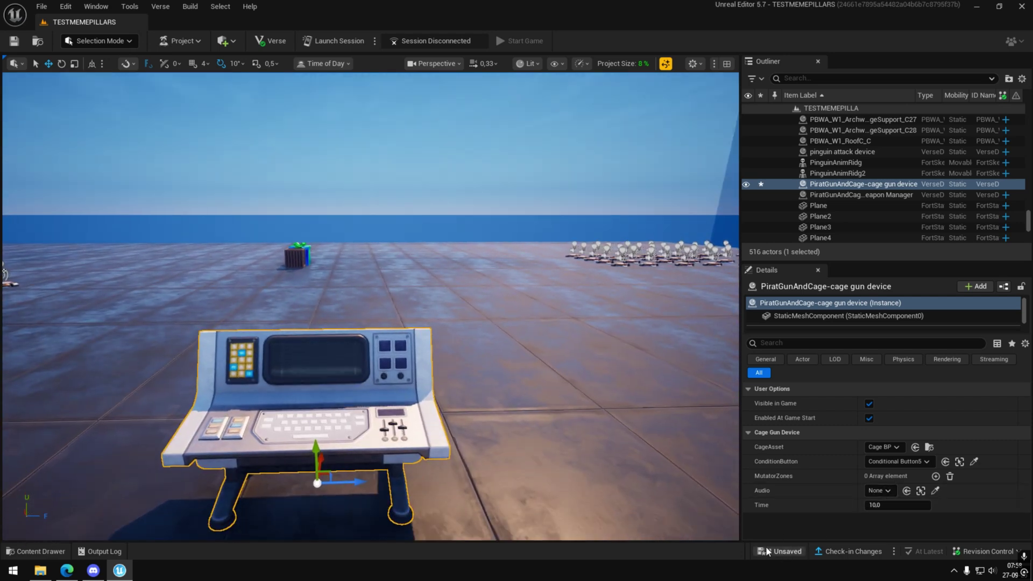
click(767, 551)
click(594, 407)
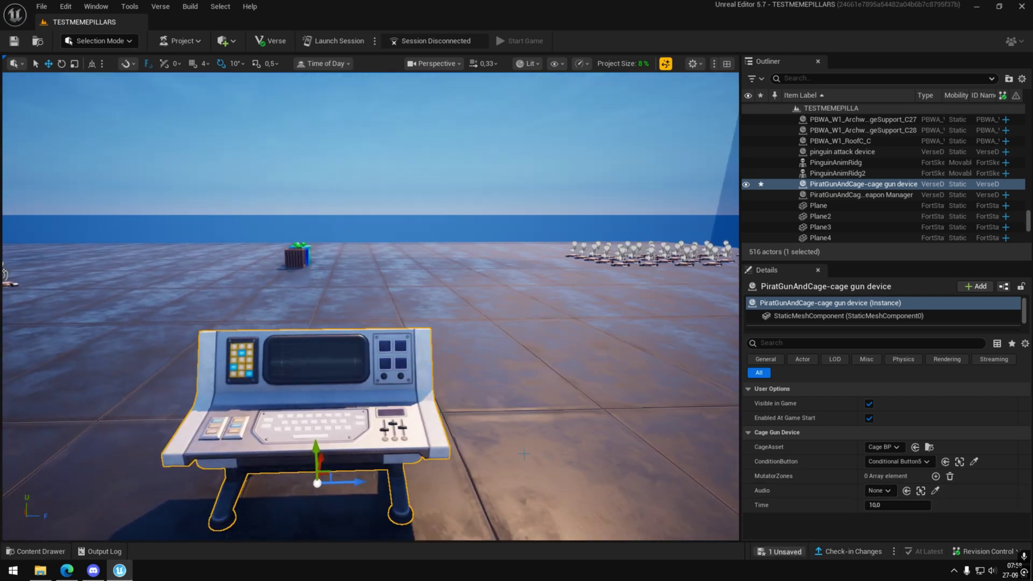
Step: Find the Mutator Zone device in the content library and place it on the floor next to the cage gun device
right_drag(318, 526, 336, 539)
key(d)
click(39, 550)
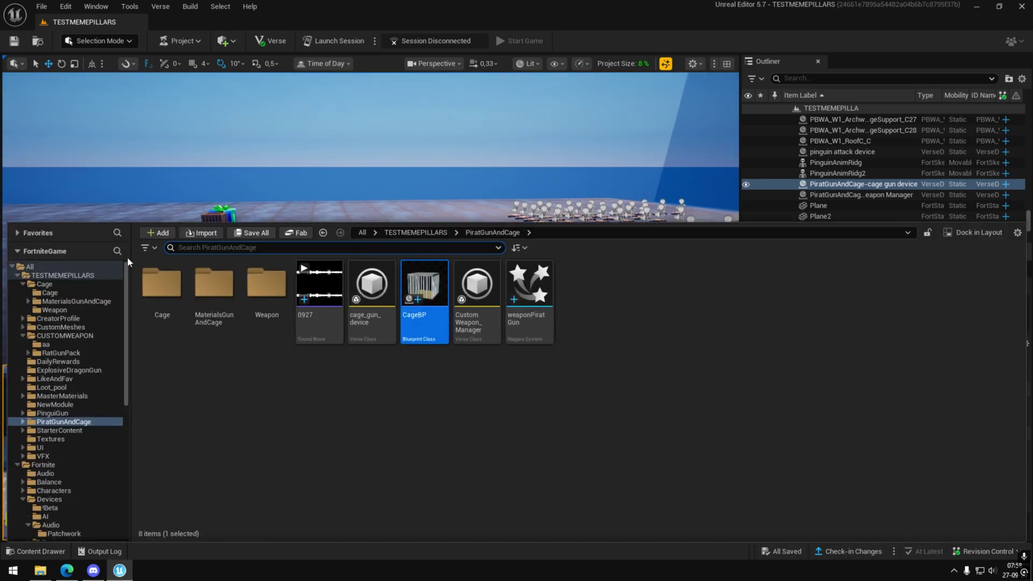
click(30, 266)
text(m)
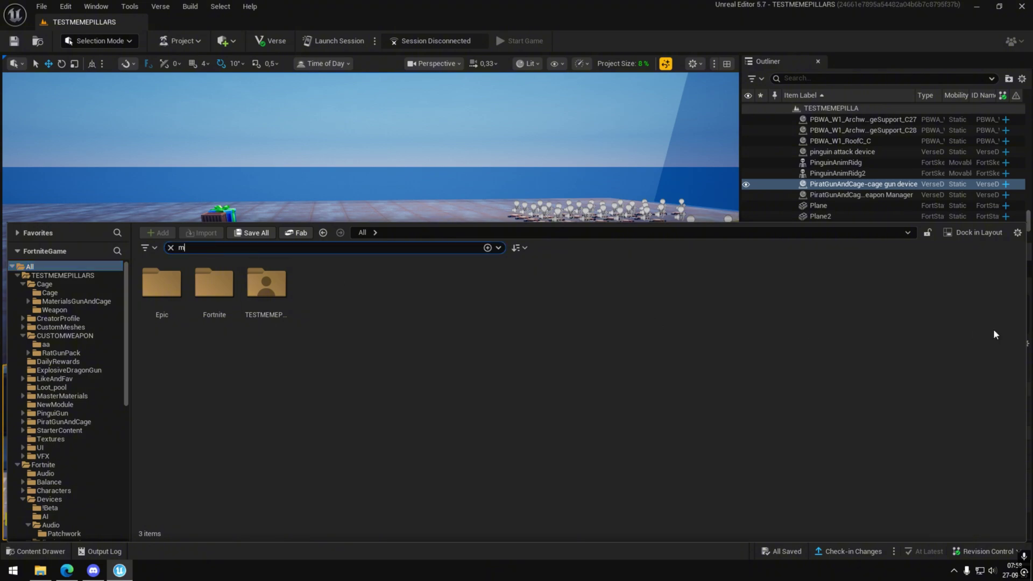
text(uta)
drag(162, 288, 435, 336)
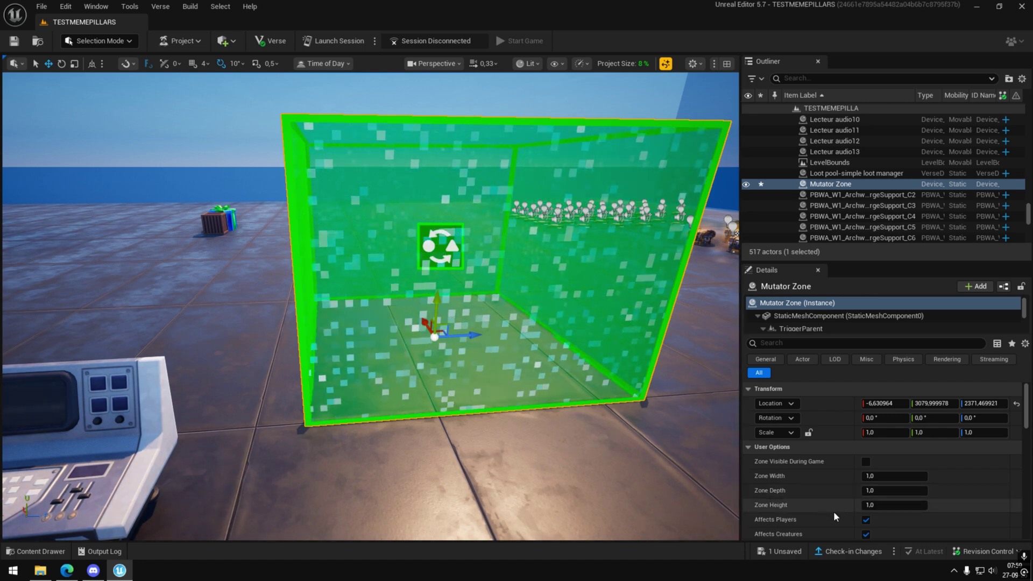
Step: Disable Affects Creatures, Affects Guards, Allow Editing and Allow Building on the Mutator Zone
scroll(834, 512, down, 2)
click(866, 499)
click(866, 514)
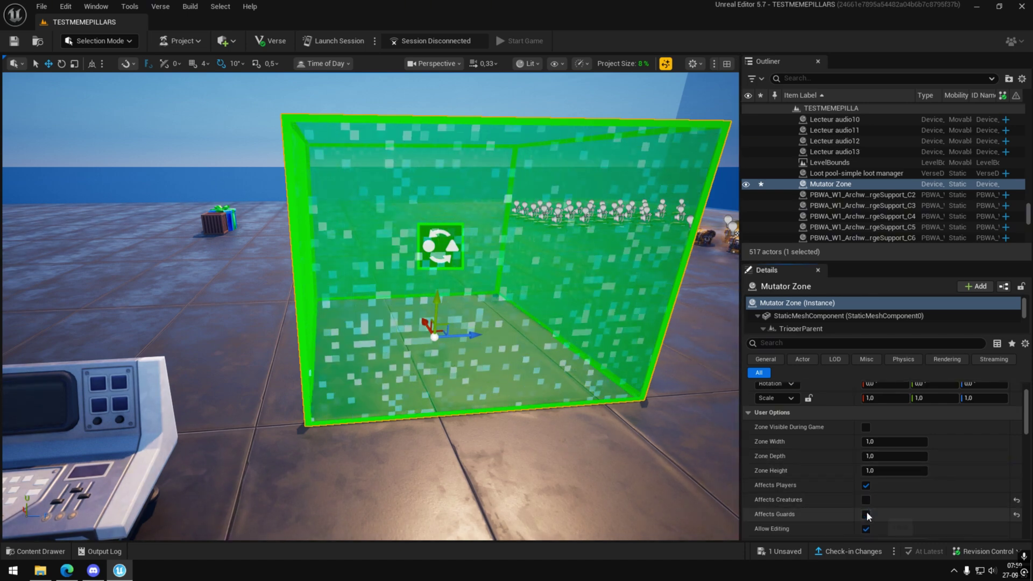
scroll(867, 512, down, 1)
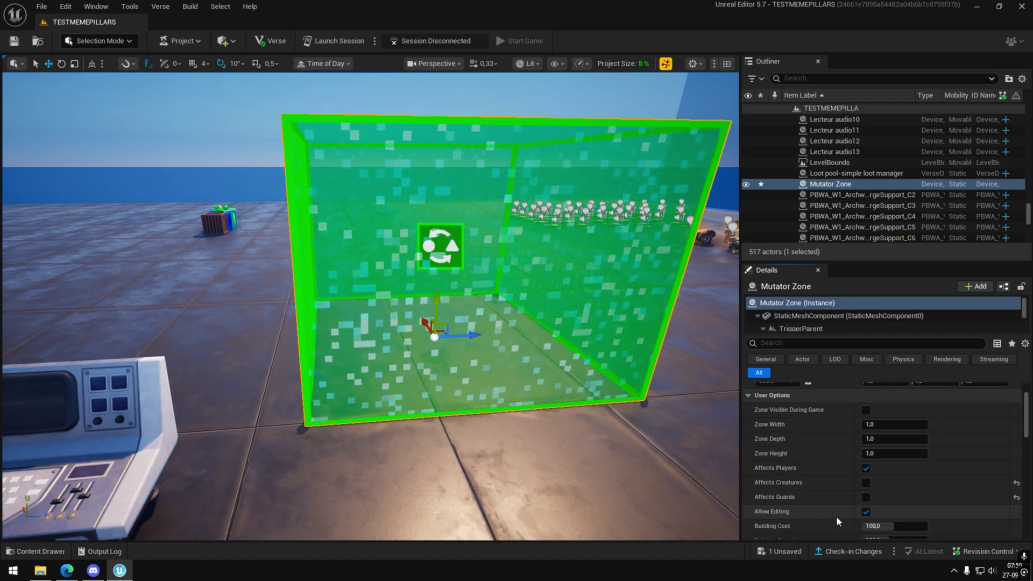
click(866, 512)
scroll(813, 510, down, 5)
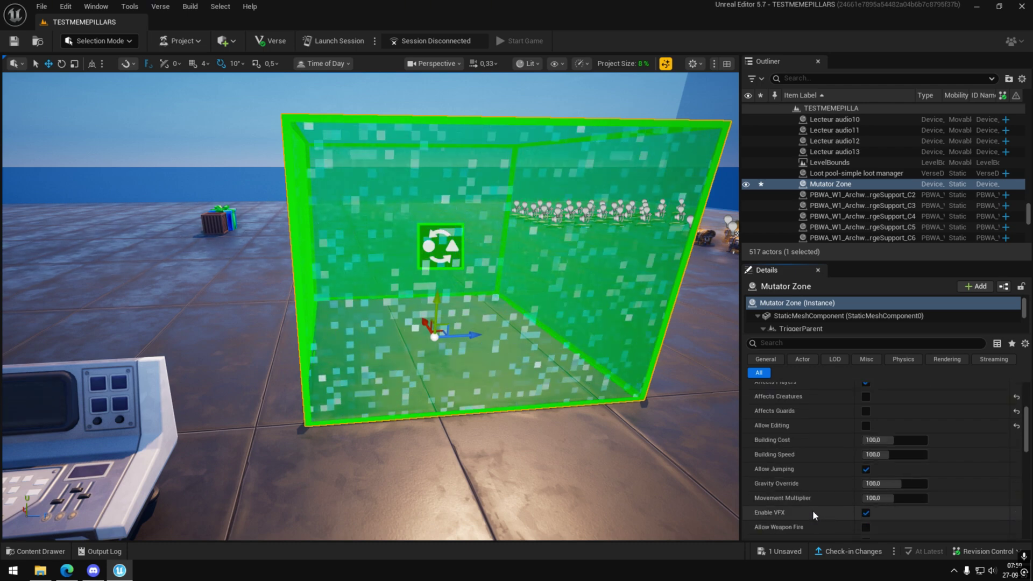
scroll(812, 515, down, 1)
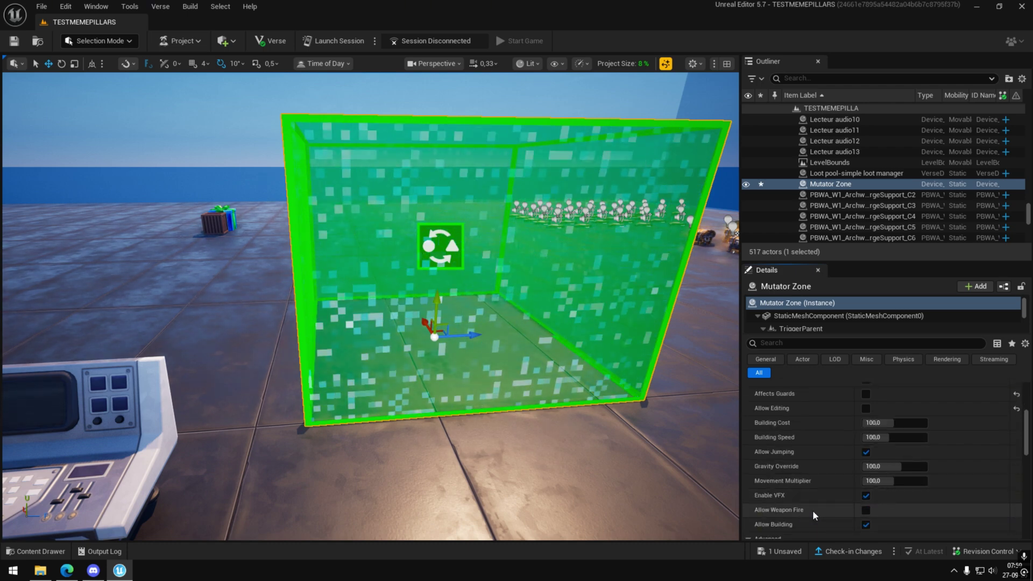
scroll(813, 510, down, 1)
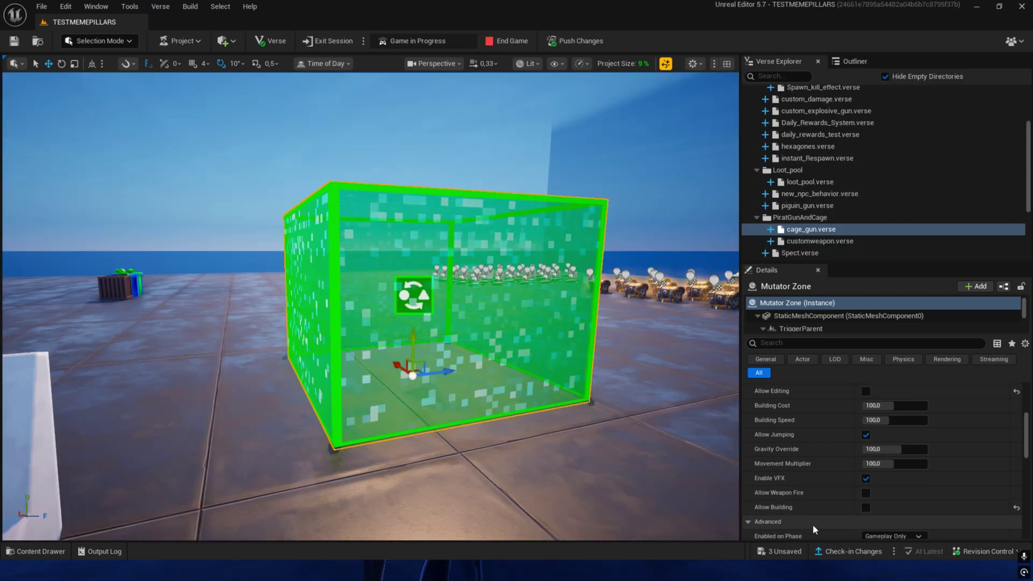
Step: Set the Mutator Zone's Enabled on Phase to None and look through its remaining advanced options
scroll(811, 519, down, 1)
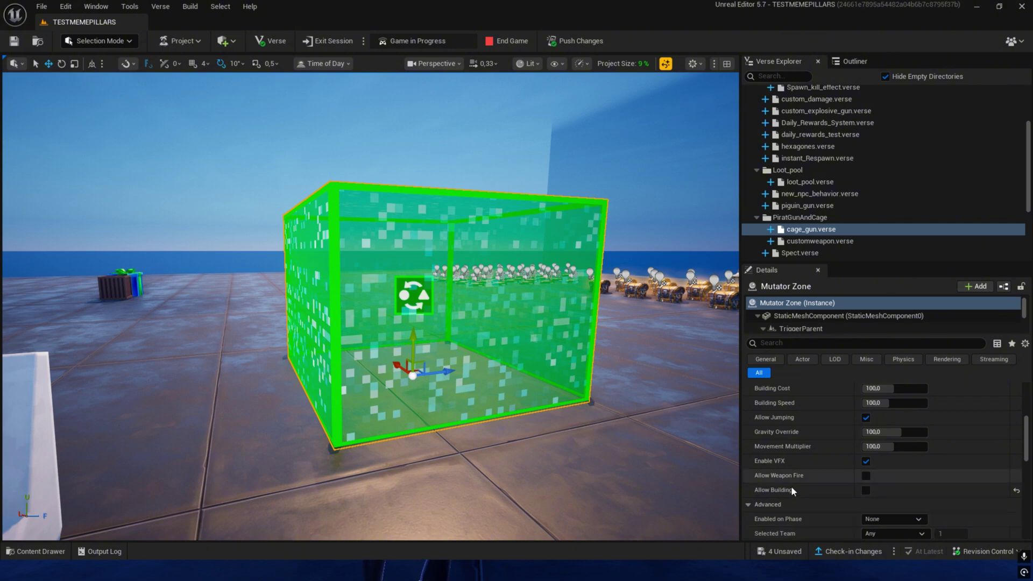
scroll(791, 486, down, 4)
scroll(802, 483, down, 3)
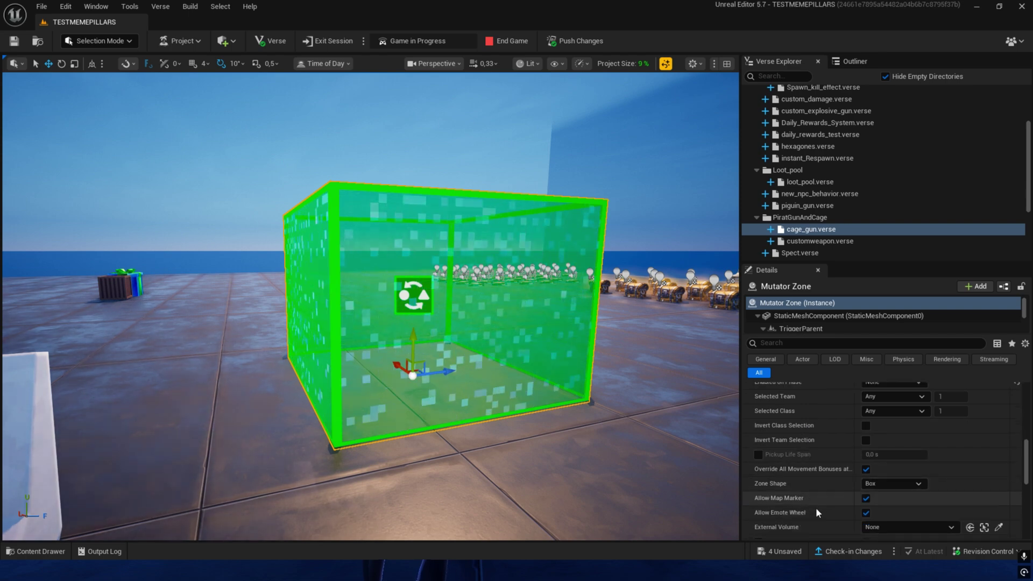
scroll(801, 503, down, 3)
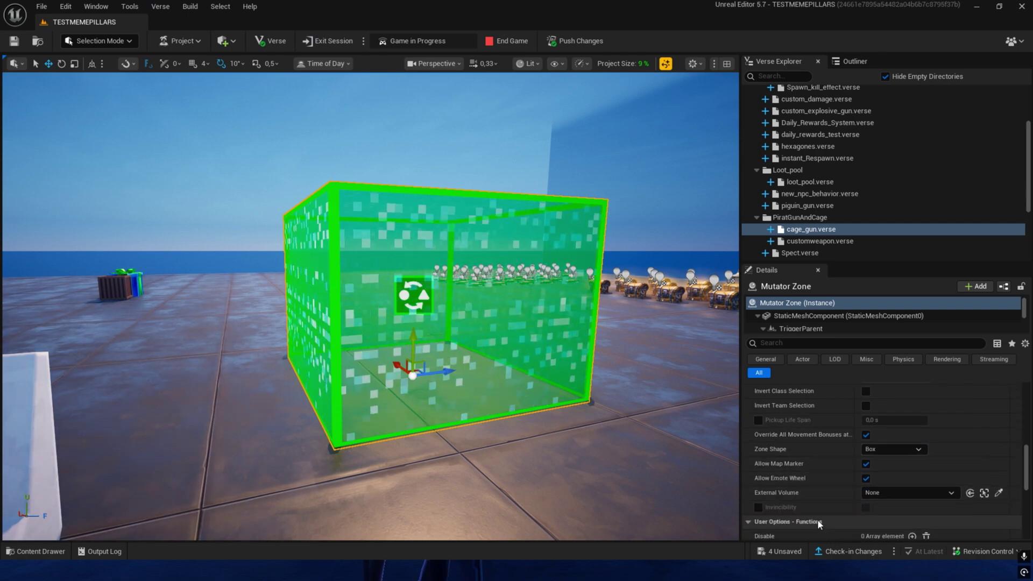
Step: Scale the Mutator Zone to 0.75 on all three axes
scroll(815, 507, down, 5)
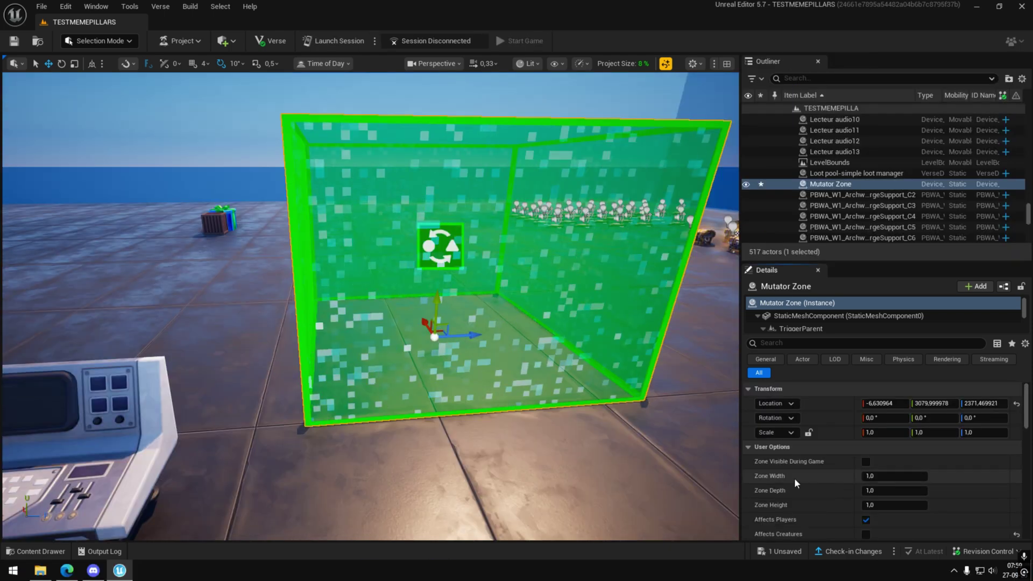
click(881, 432)
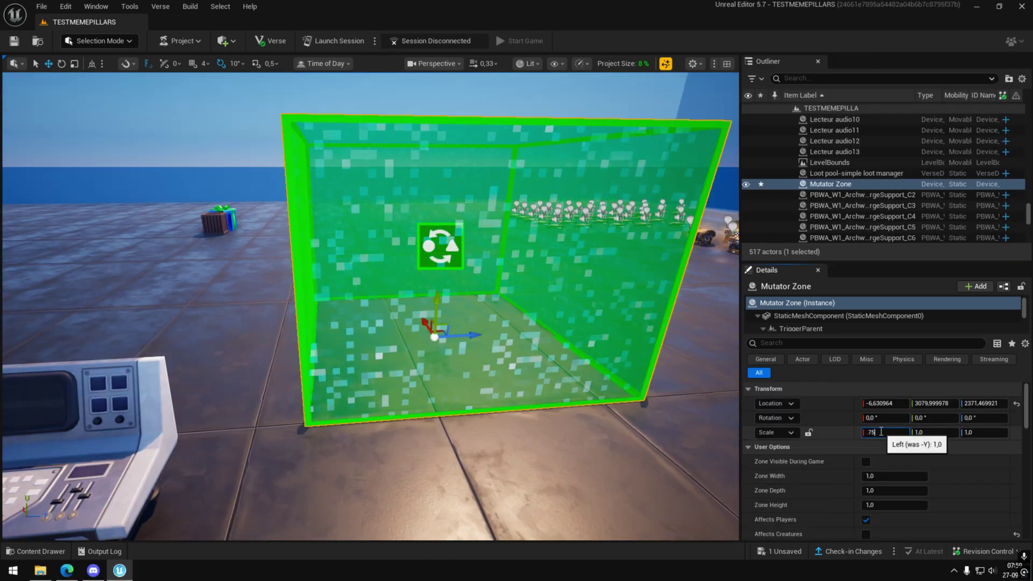
text(0,75)
key(Return)
click(940, 431)
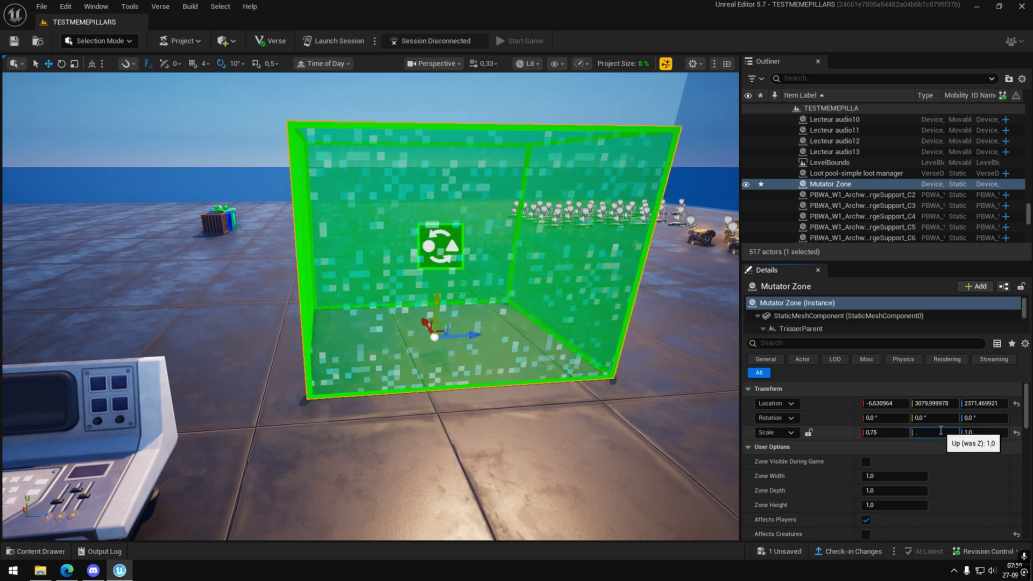
key(Return)
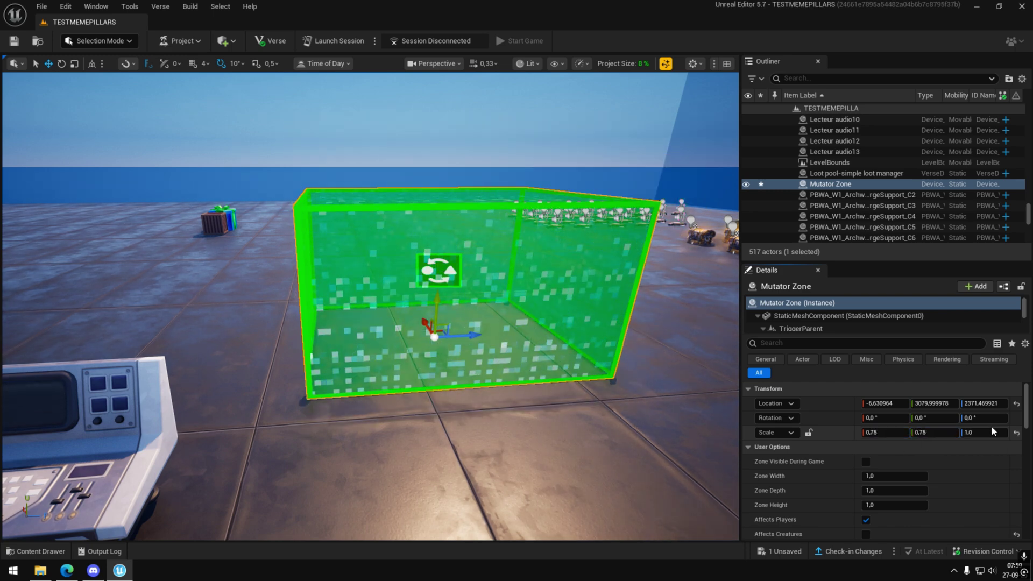
click(985, 431)
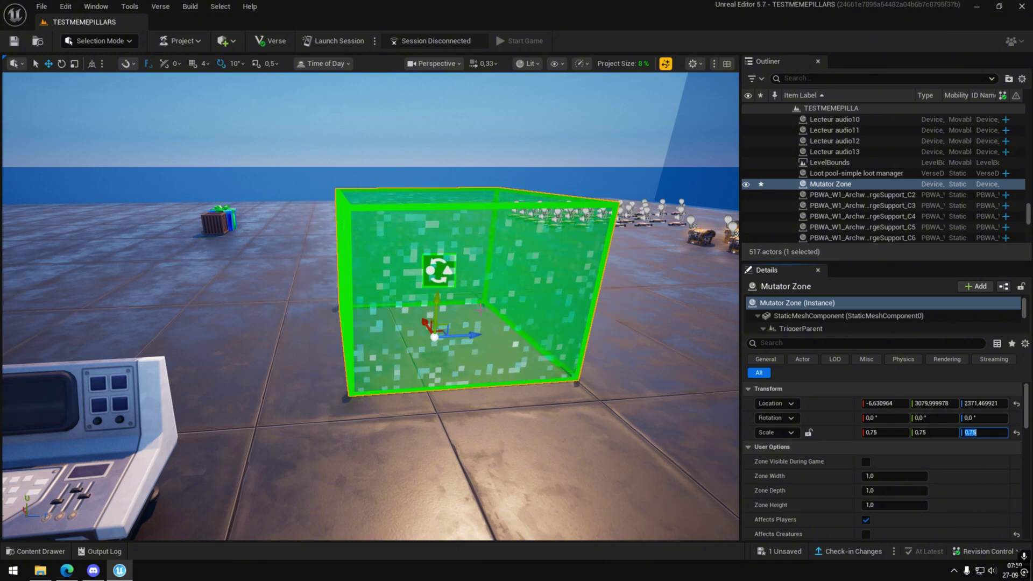
Step: Duplicate the Mutator Zone upward three times to build a vertical stack of four zones
drag(440, 269, 445, 155)
right_drag(543, 254, 542, 215)
key(s)
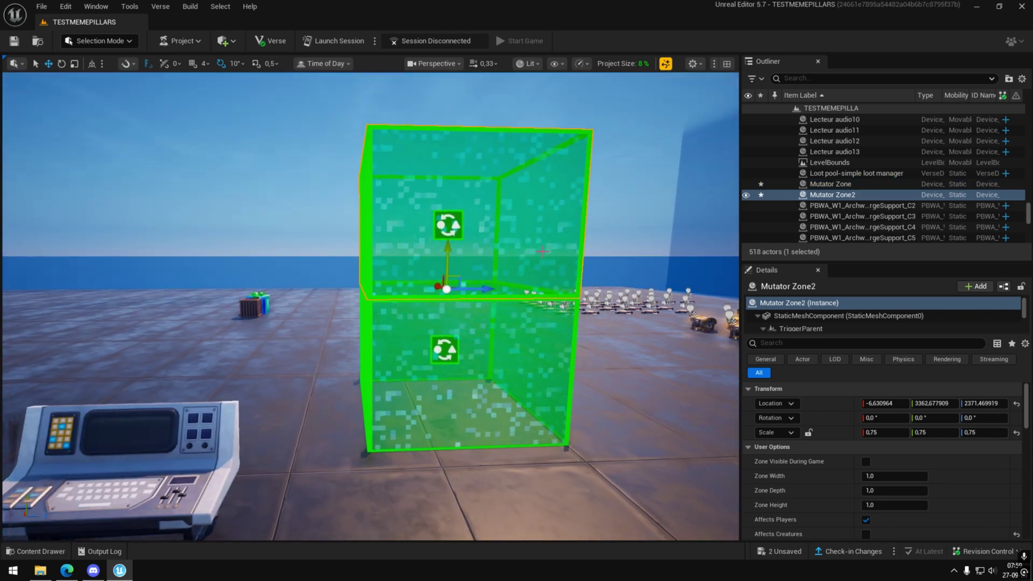
alt+drag(447, 258, 452, 114)
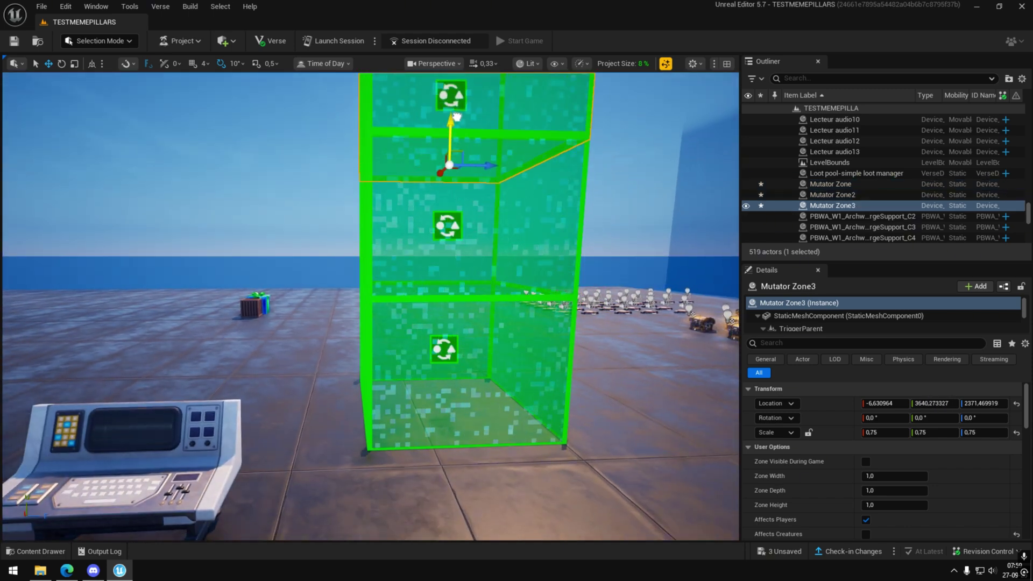
right_drag(522, 229, 522, 228)
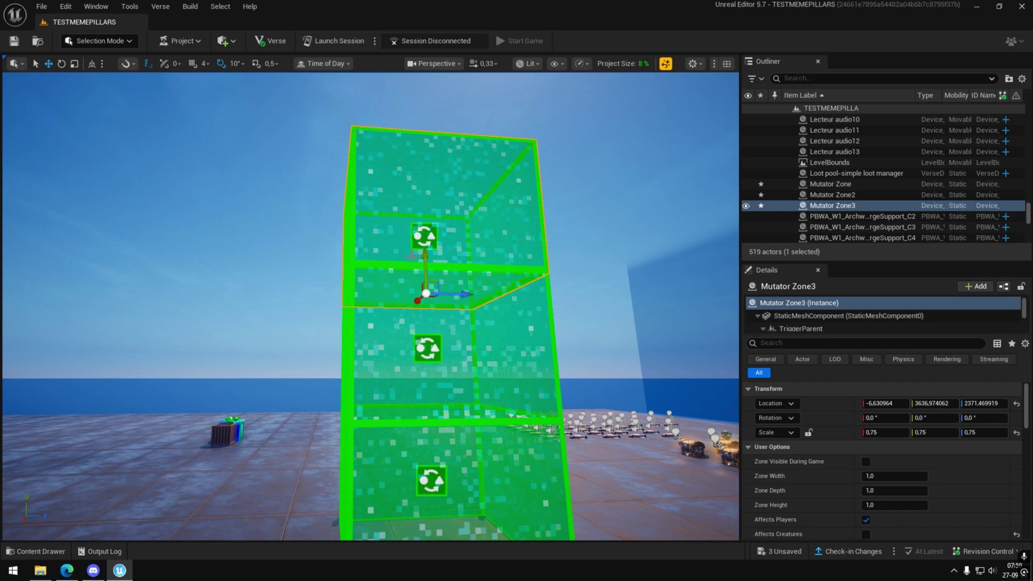
alt+drag(425, 258, 431, 151)
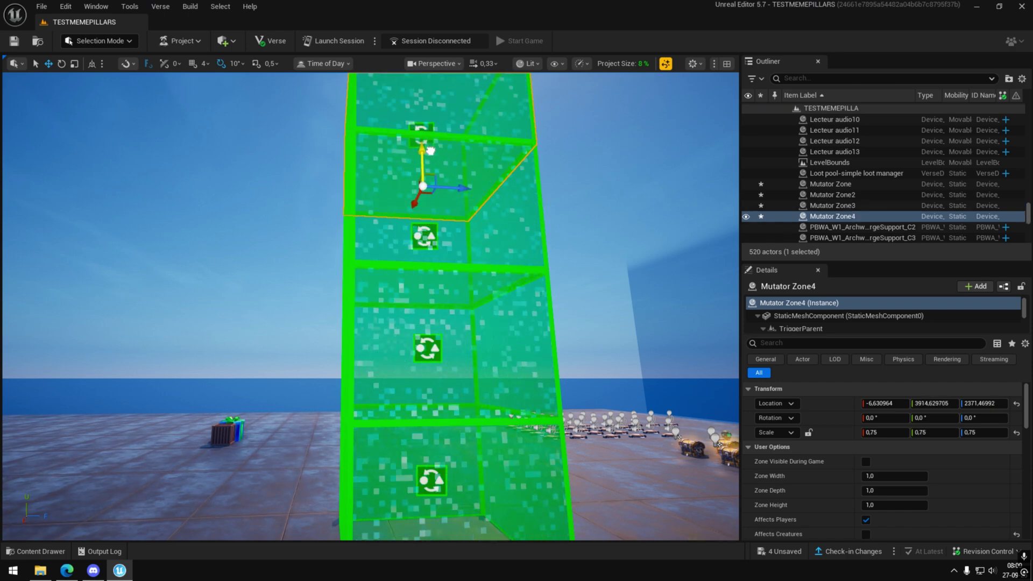
right_drag(373, 356, 372, 356)
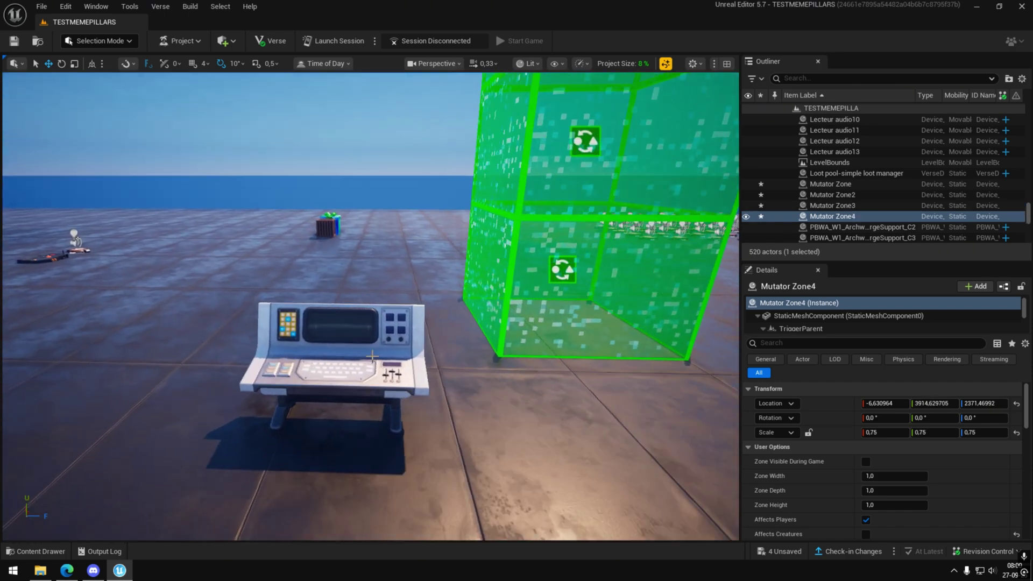
Step: Add four elements to the cage gun device's MutatorZones array and assign the lowest zone, Mutator Zone, to Index 0
click(372, 357)
click(933, 476)
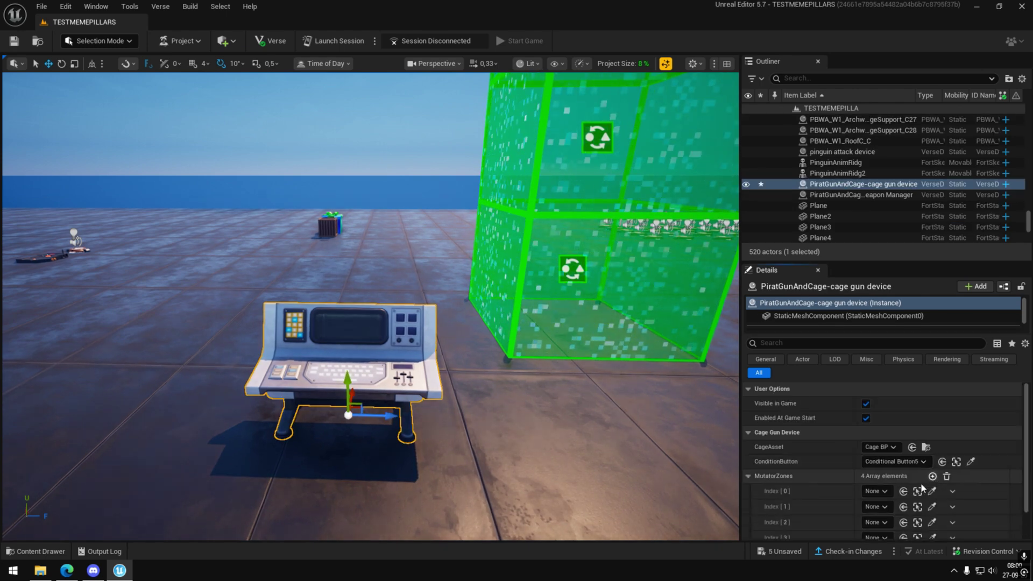
scroll(942, 473, down, 2)
click(932, 455)
right_drag(454, 376, 454, 377)
click(454, 376)
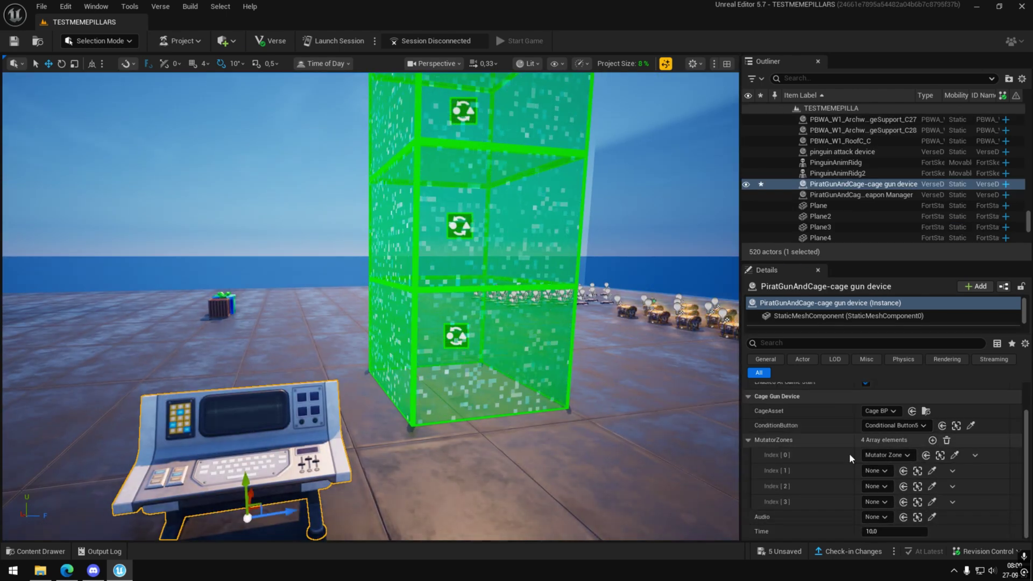
Step: Assign Mutator Zone2, Mutator Zone3 and Mutator Zone4 to Index 1, 2 and 3 of the MutatorZones array
click(931, 471)
right_drag(540, 368, 540, 369)
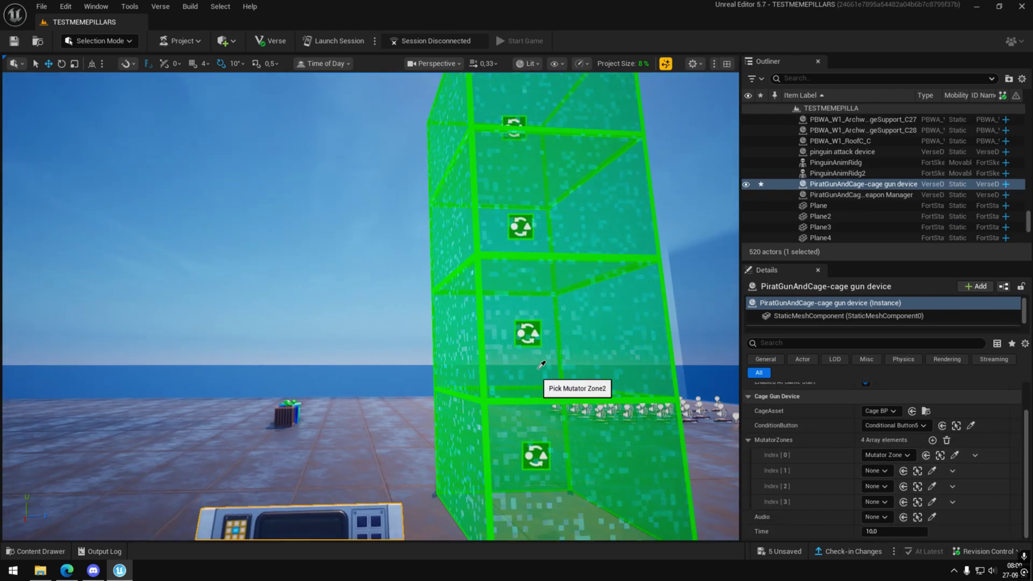
click(932, 486)
click(523, 266)
click(932, 503)
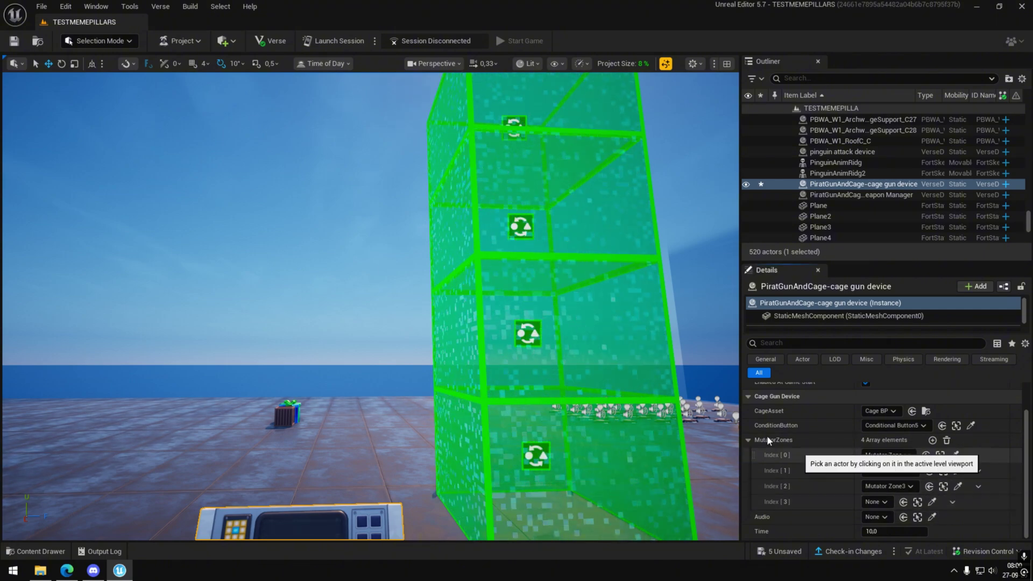
right_drag(526, 244, 526, 244)
click(525, 244)
Step: Place an Audio Player device from the content library on the floor beside the cage gun device
key(w)
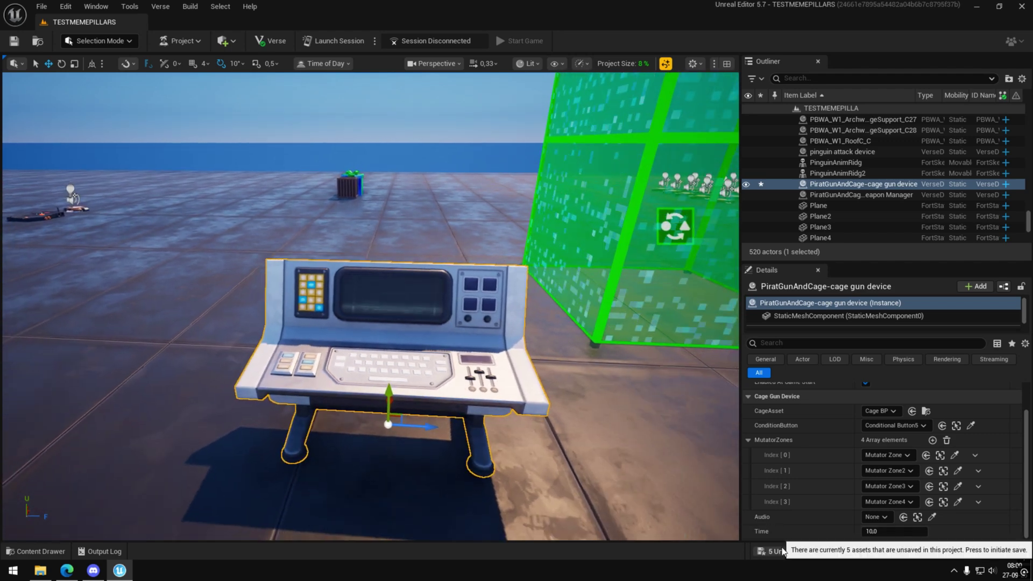
click(45, 553)
drag(217, 463, 132, 333)
key(a)
right_drag(132, 332, 108, 323)
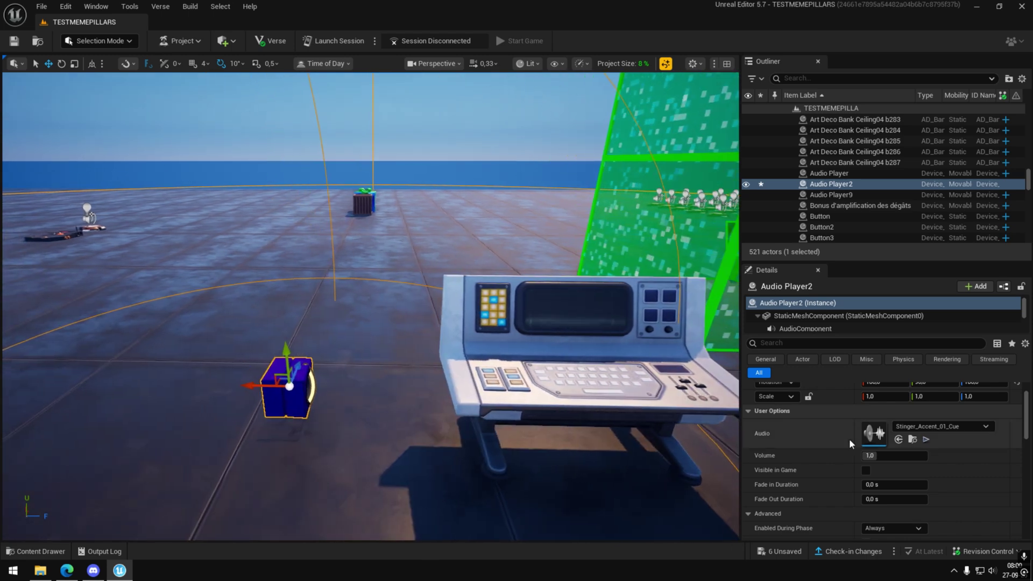
Step: Set the new Audio Player's Volume to 4.0 and its Audio to the 0927 sound asset
drag(869, 455, 927, 456)
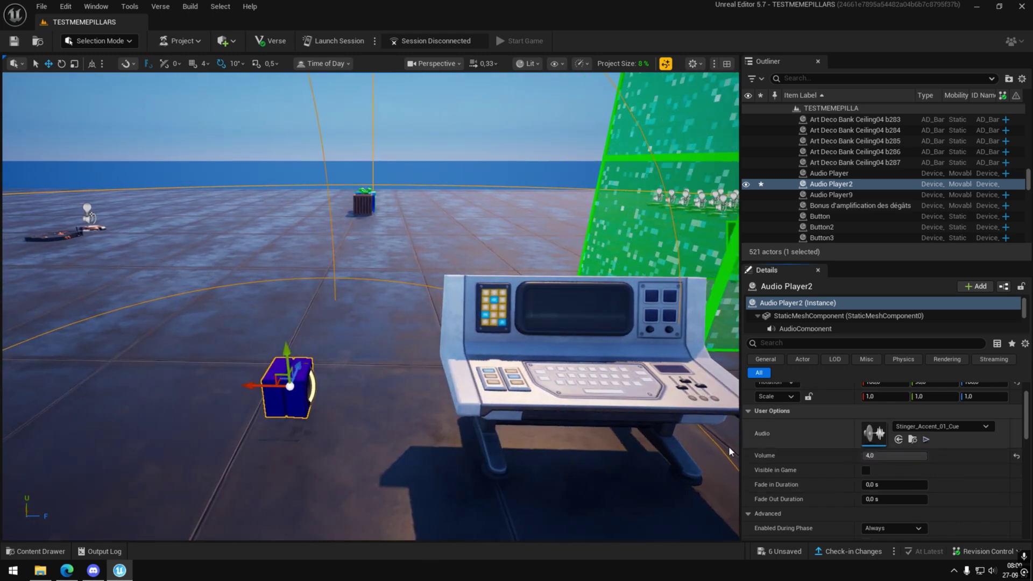
key(ctrl+space)
drag(318, 284, 909, 433)
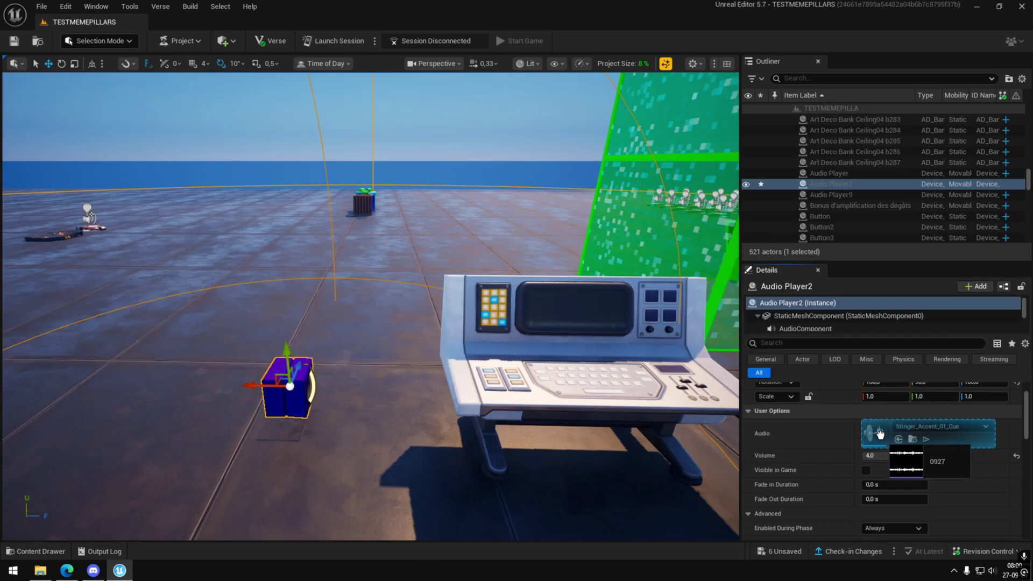
Step: Disable Play on Hit and Enable Volume Attenuation on the Audio Player, review its remaining options and save the changes
scroll(802, 467, down, 2)
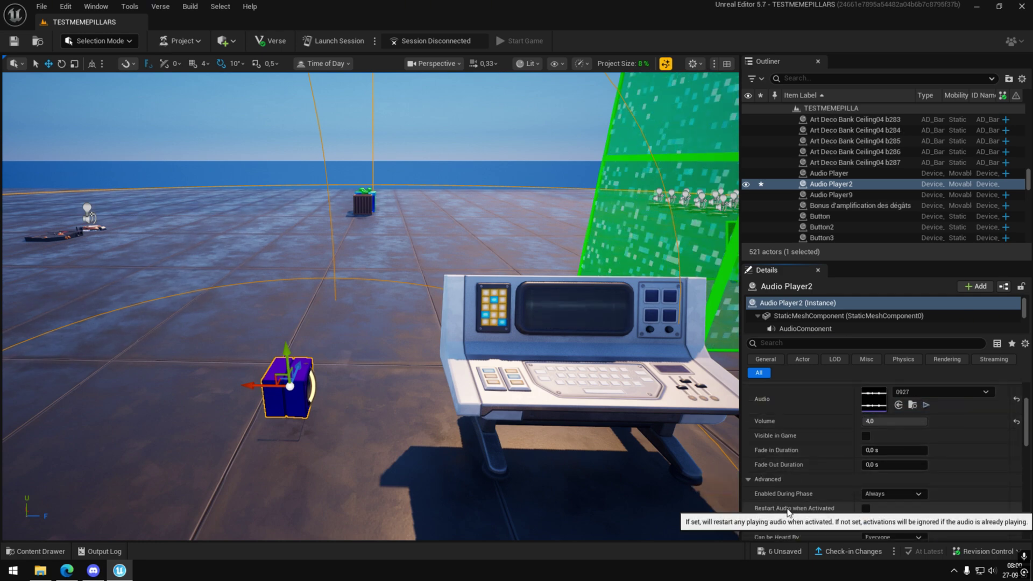
scroll(819, 479, down, 2)
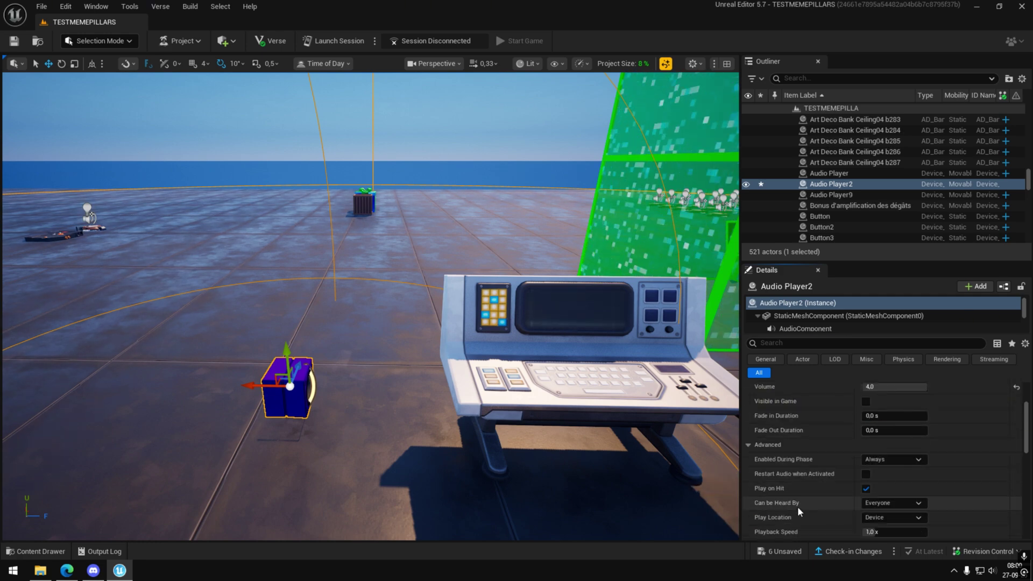
click(866, 488)
scroll(805, 498, down, 2)
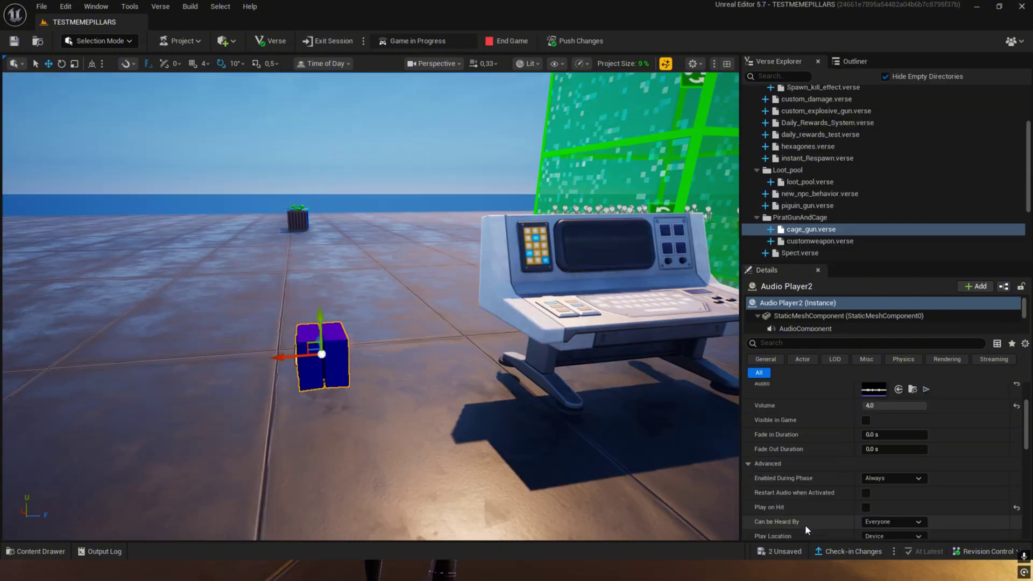
scroll(806, 522, up, 1)
scroll(805, 521, down, 5)
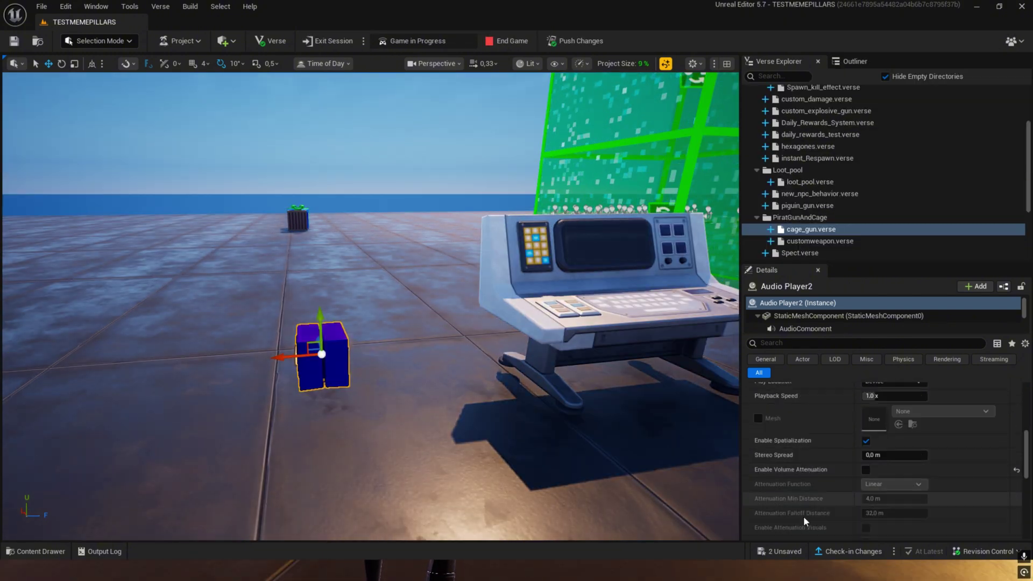
scroll(806, 520, down, 7)
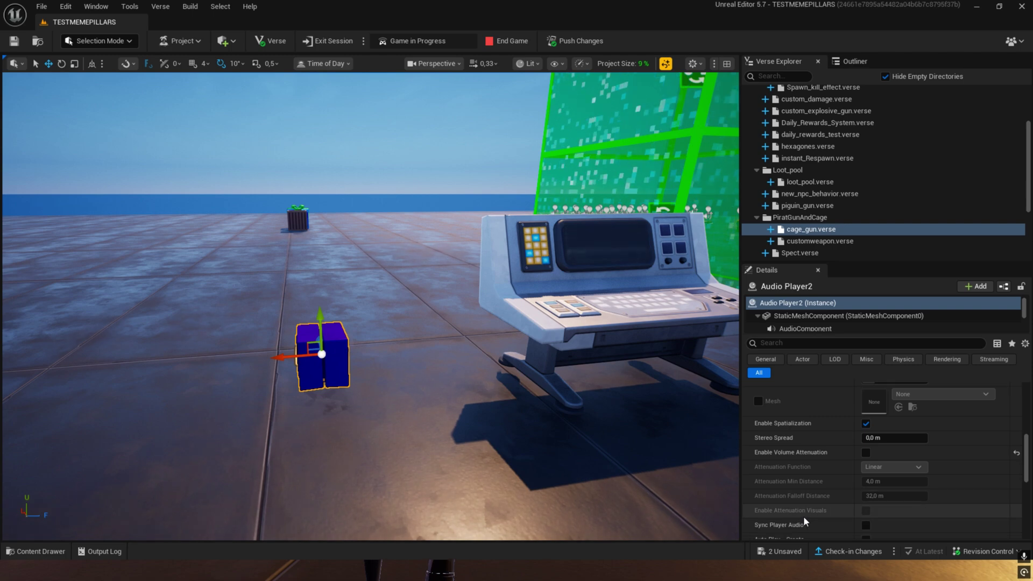
click(780, 551)
click(617, 407)
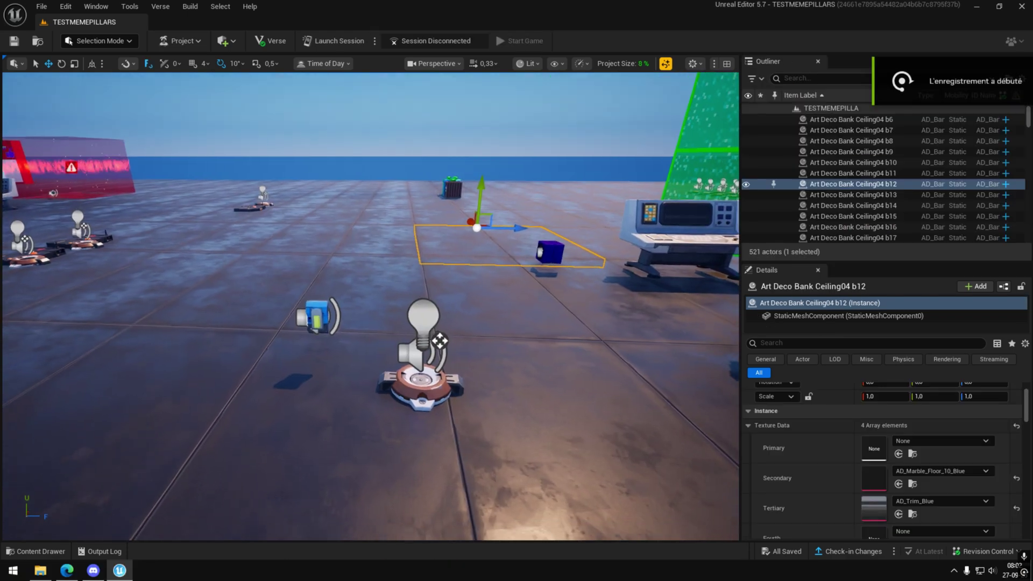
Step: Examine the item list, ammo and grant options of the Item Granter that gives the Mammoth Pistol
scroll(815, 457, down, 5)
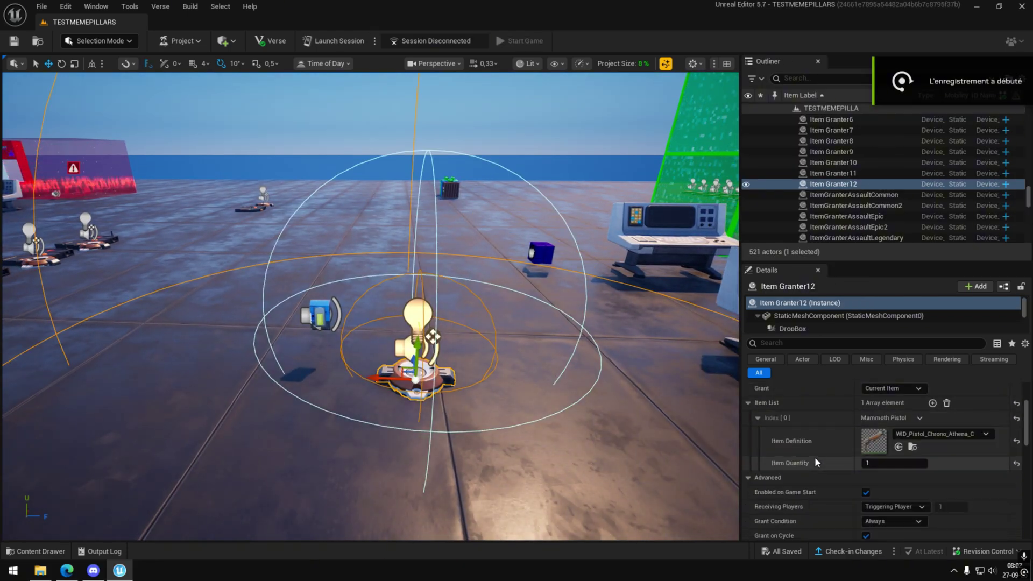
scroll(811, 464, down, 8)
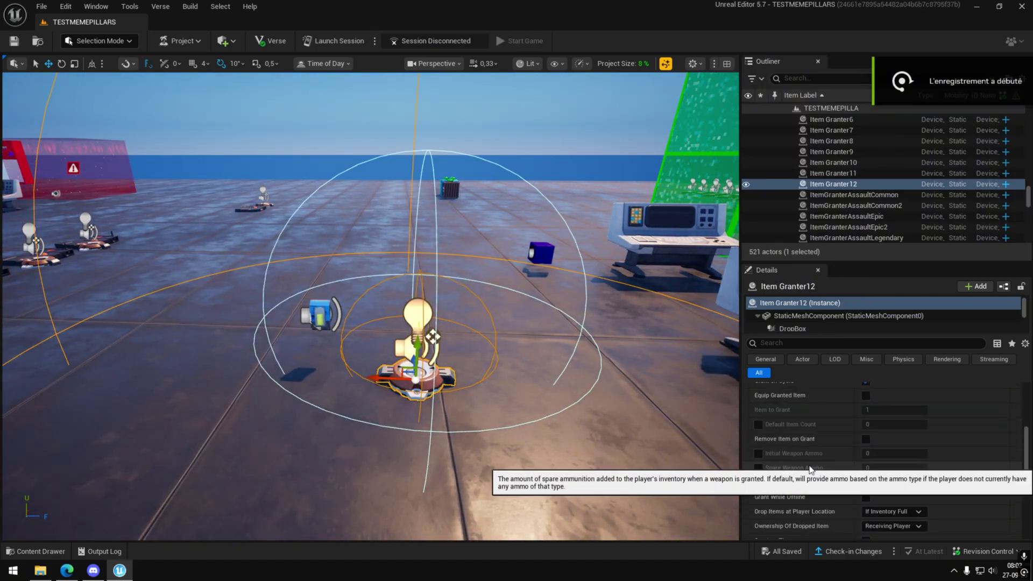
scroll(792, 515, down, 3)
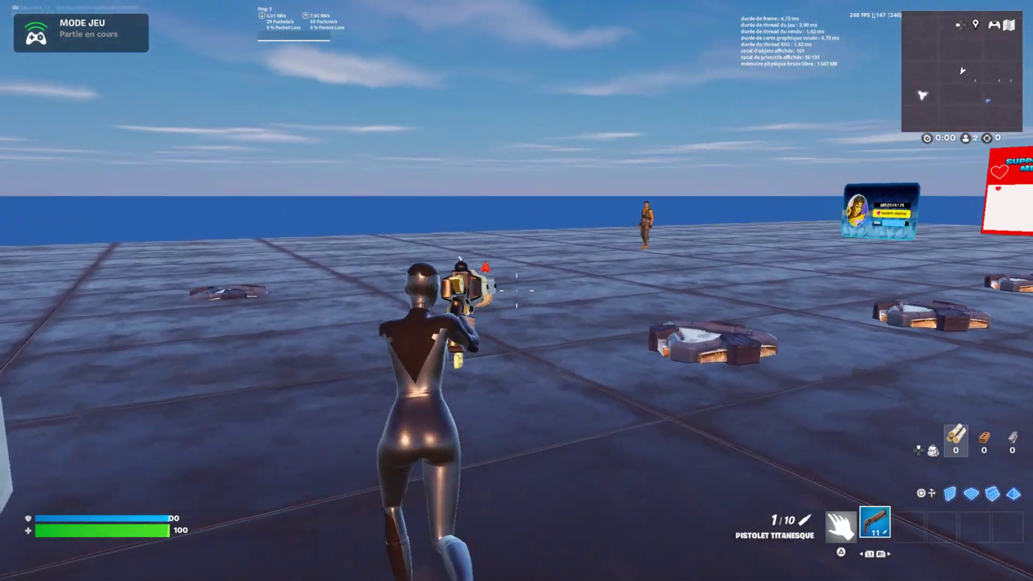
Step: Play-test the island by running up to the other character and shooting it with the pirate pistol
key(w)
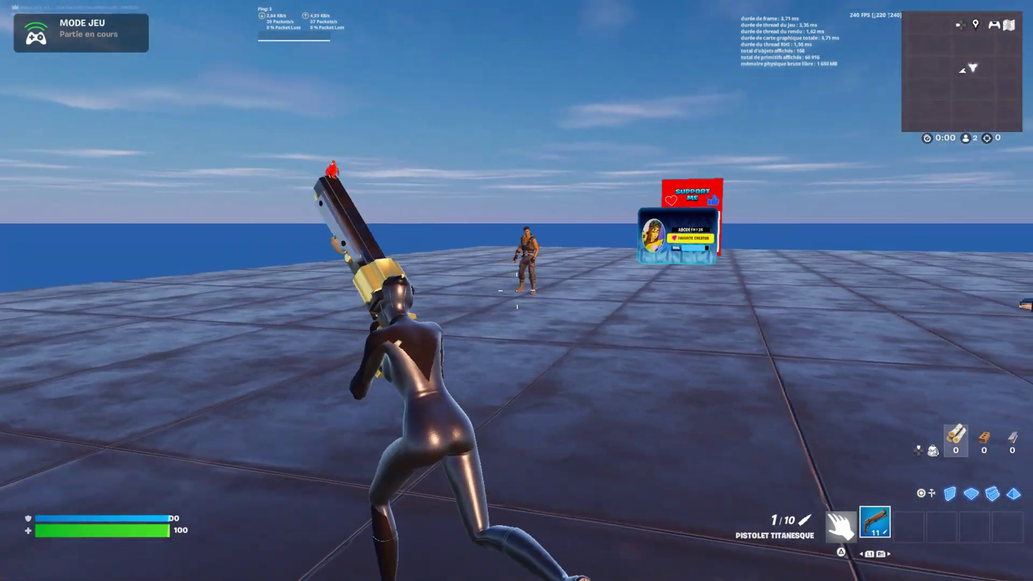
key(w)
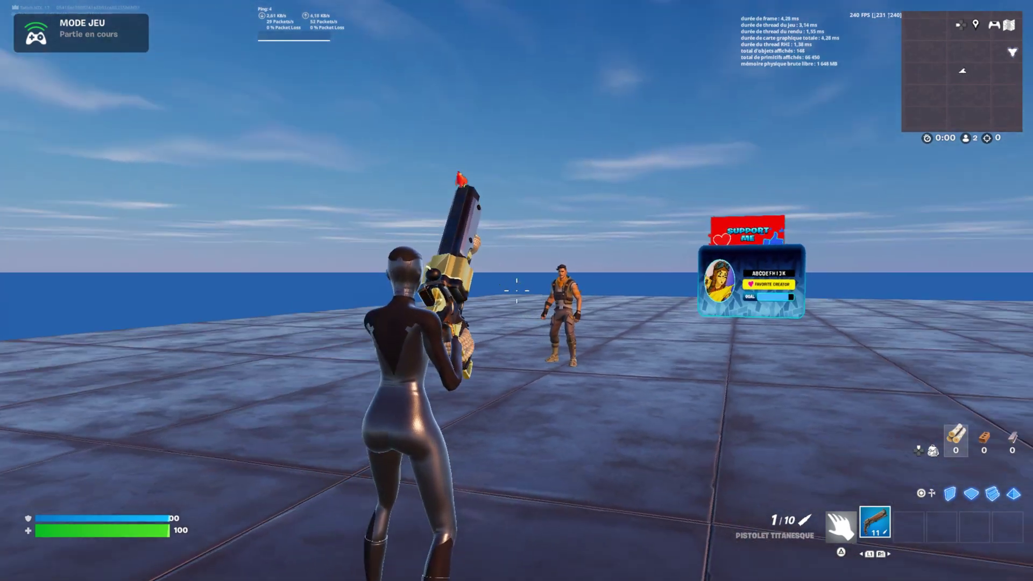
right_drag(517, 291, 517, 291)
click(517, 291)
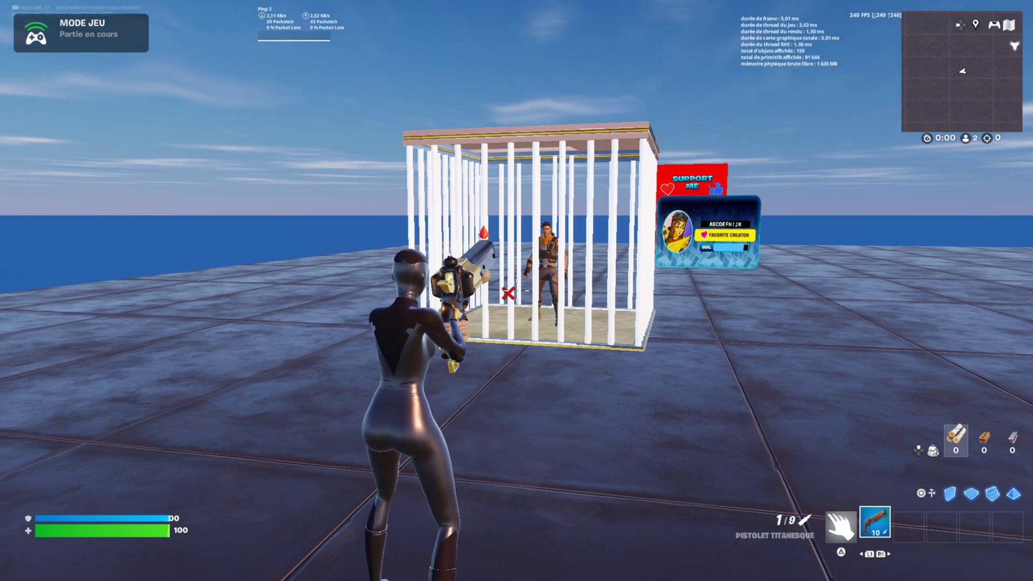
Step: Approach the cage around the other character and inspect it from outside
key(w)
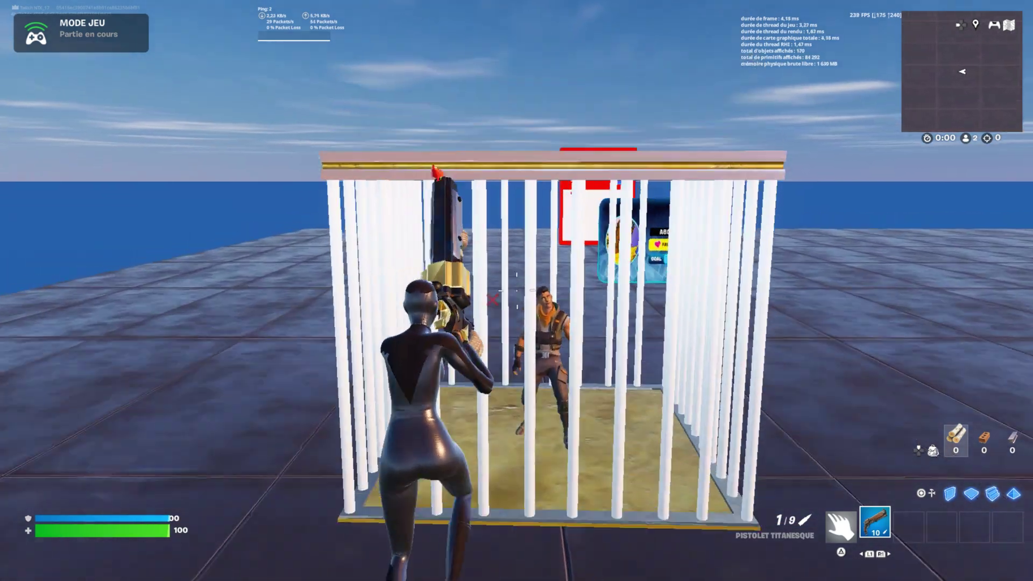
key(space)
key(s)
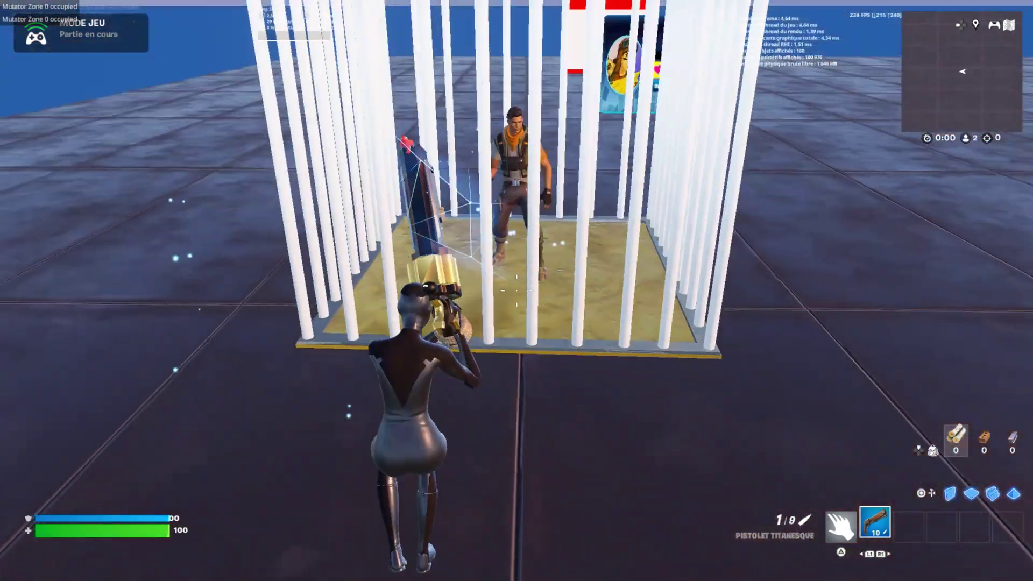
key(s)
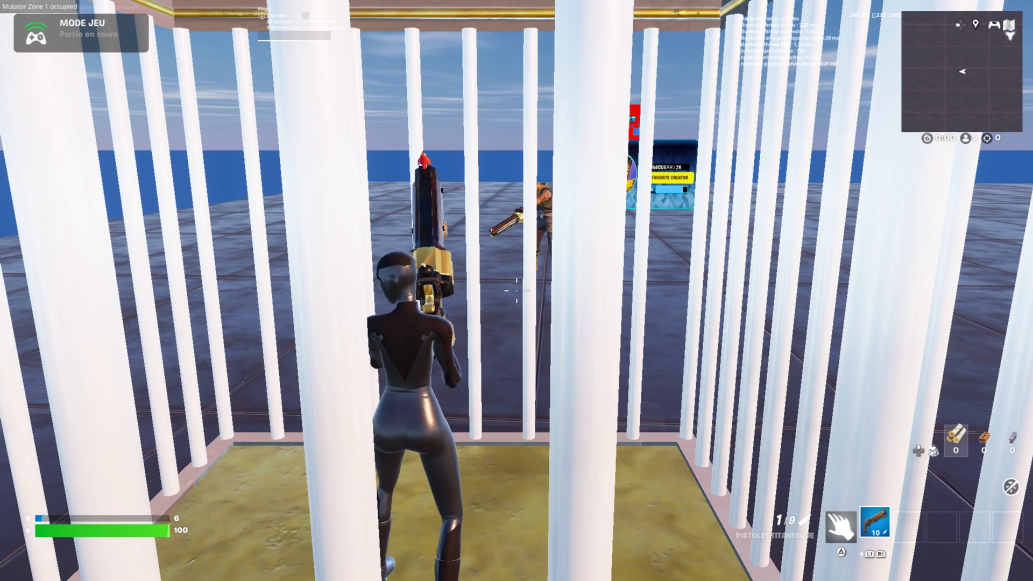
Step: Try to build and move out of the cage while trapped inside it to test the restrictions
key(q)
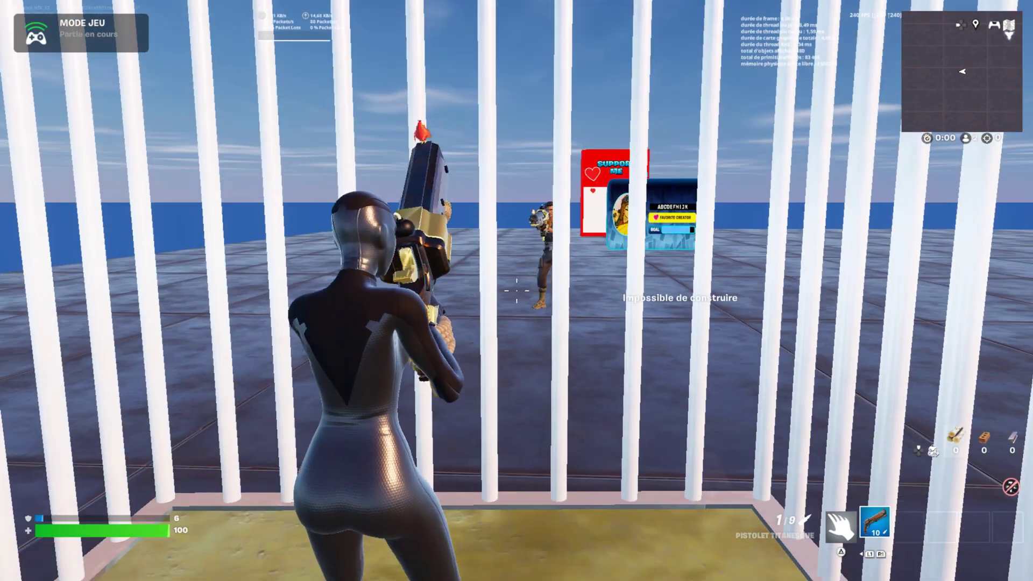
key(w)
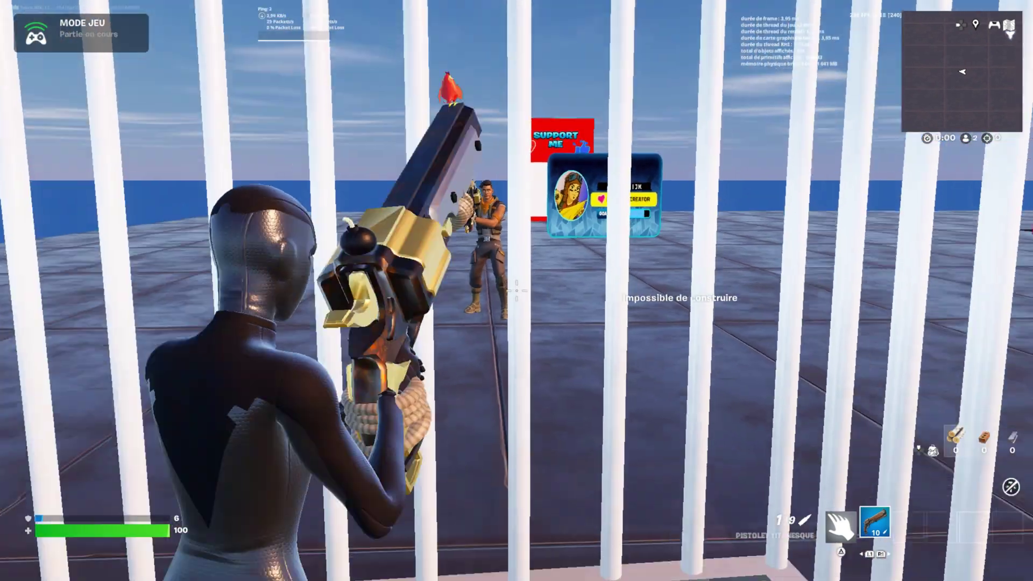
key(w)
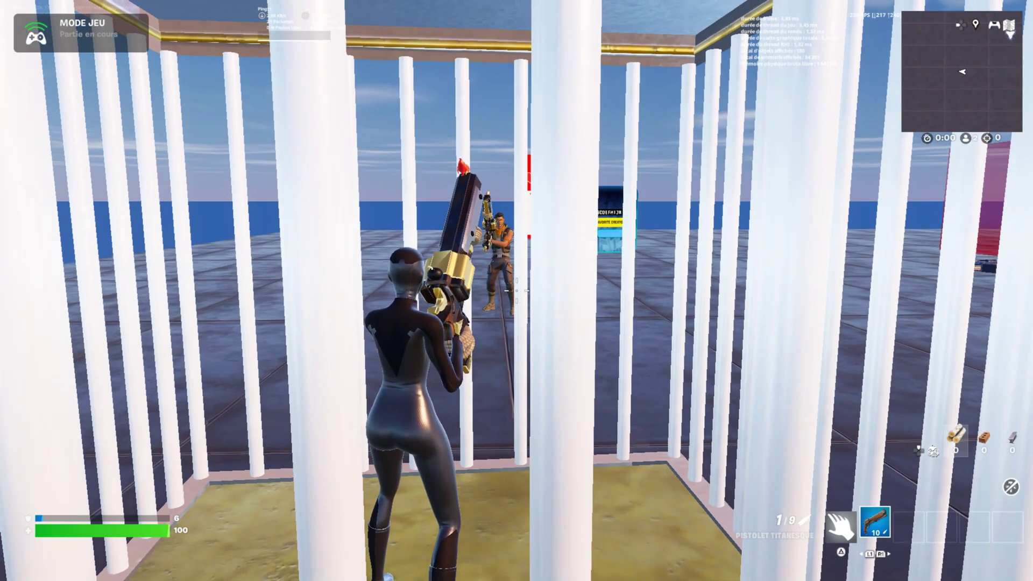